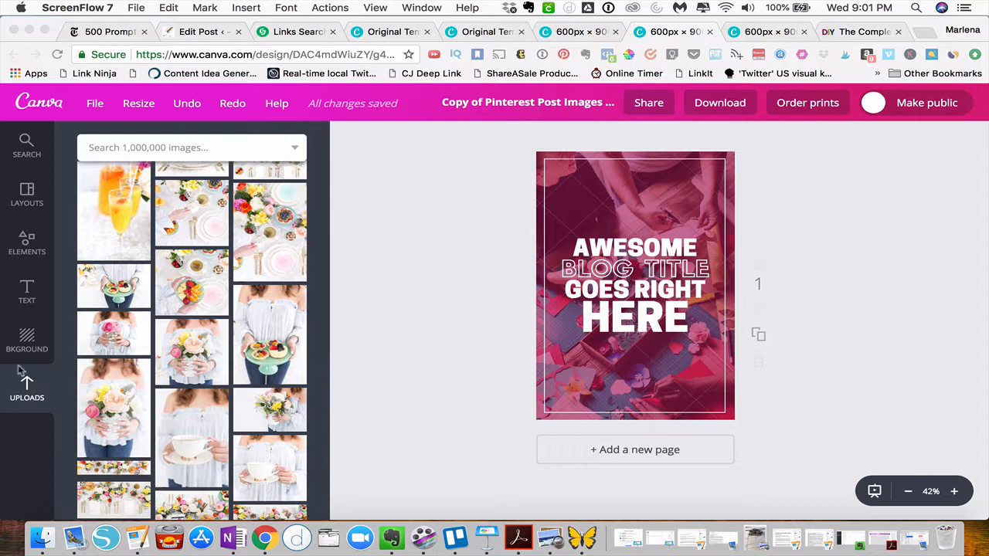
Step: Browse the uploaded photos for a new background image
scroll(239, 278, down, 5)
scroll(239, 278, down, 10)
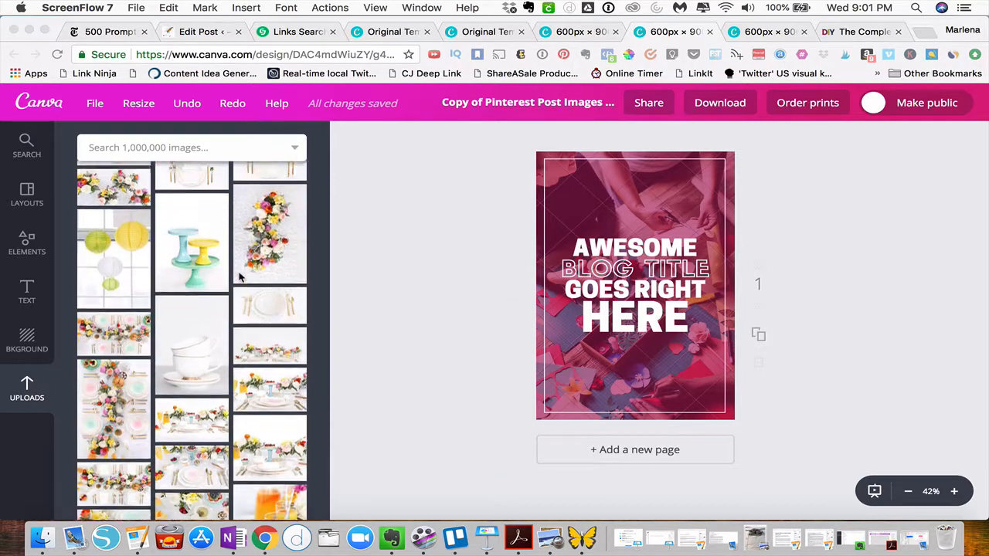
scroll(239, 278, down, 6)
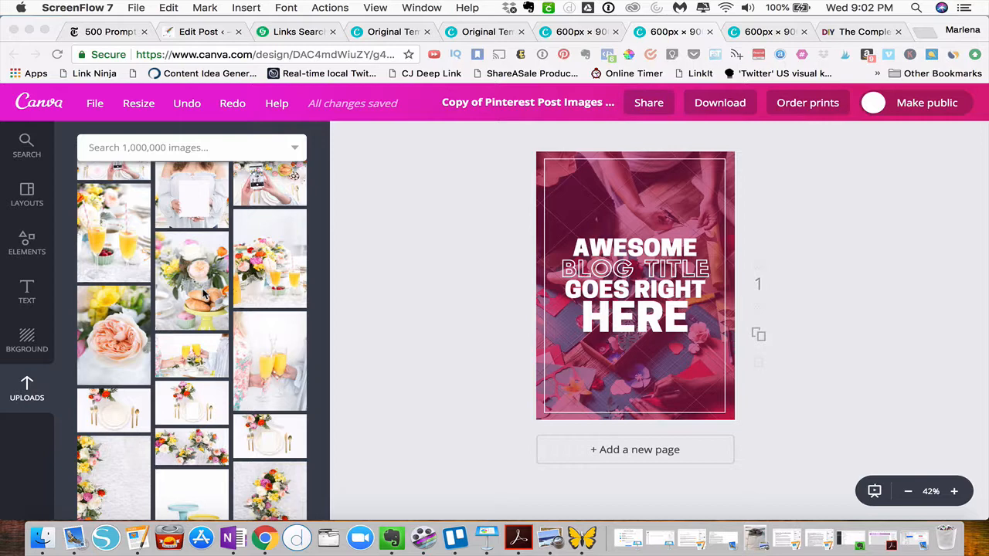
click(746, 181)
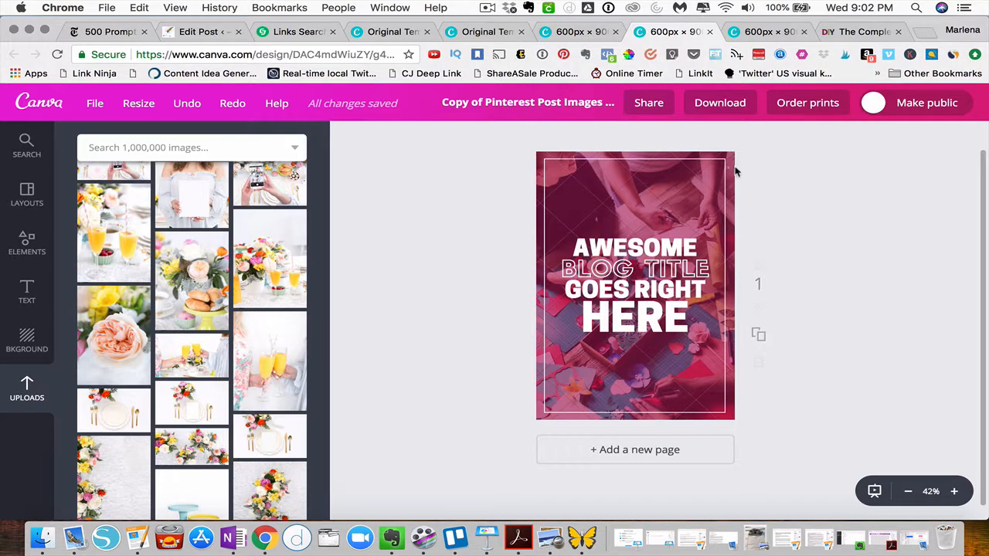
click(733, 236)
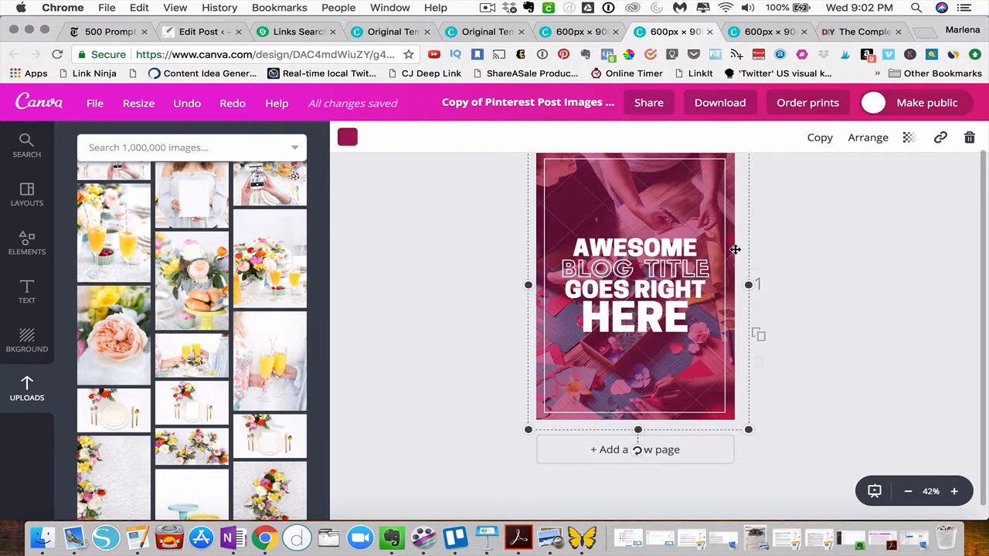
key(Delete)
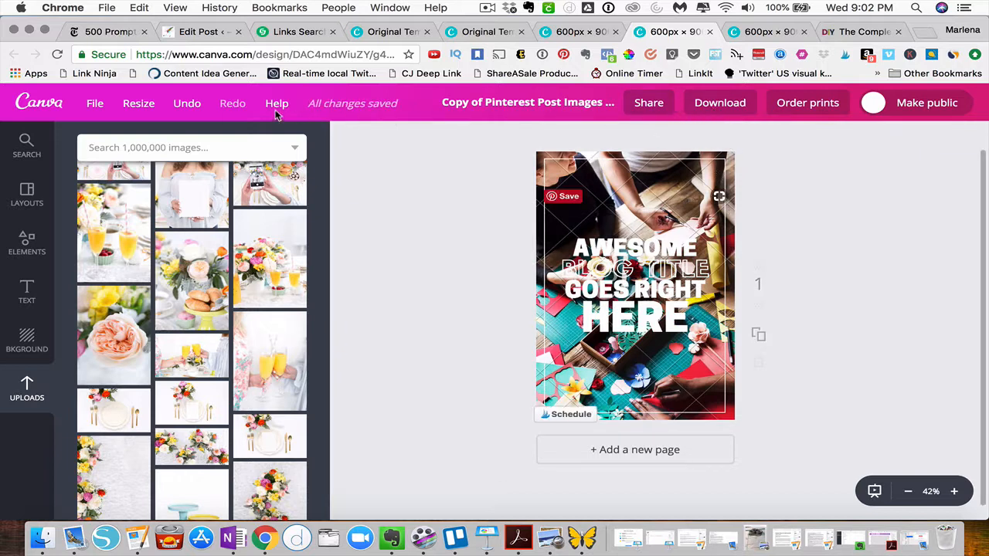
click(187, 105)
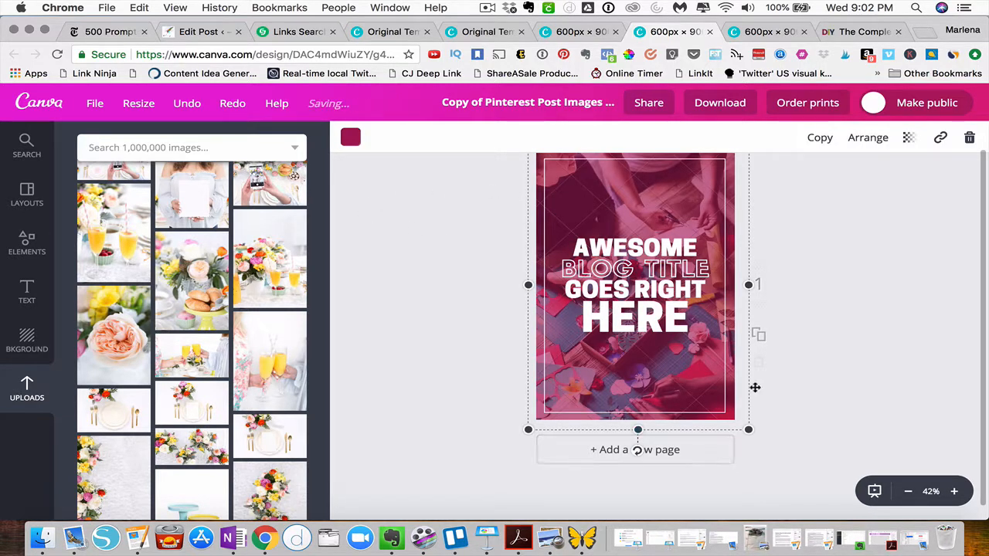
Step: Move the white border frame partly off the page's left side and the magenta overlay down toward its lower right, exposing the craft photo
click(636, 254)
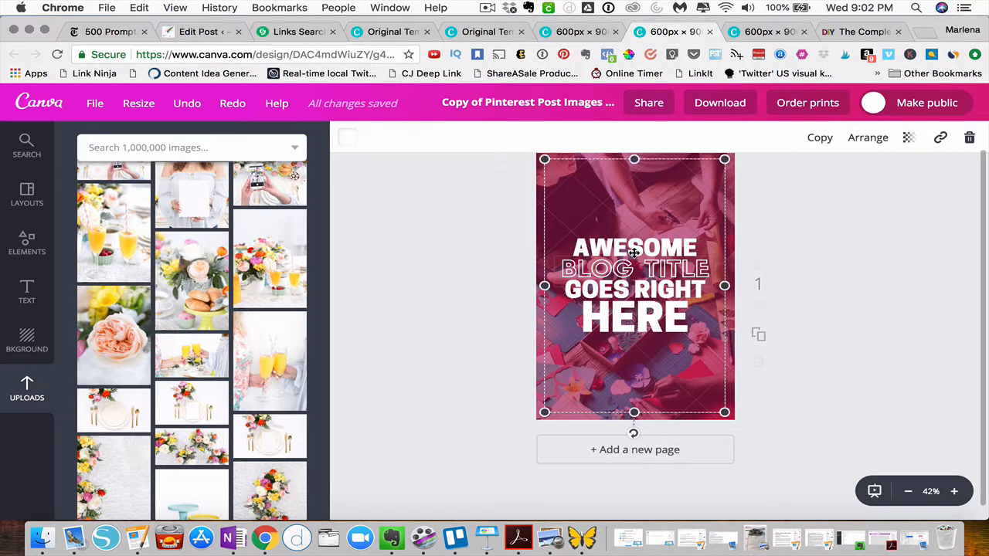
drag(636, 216, 573, 222)
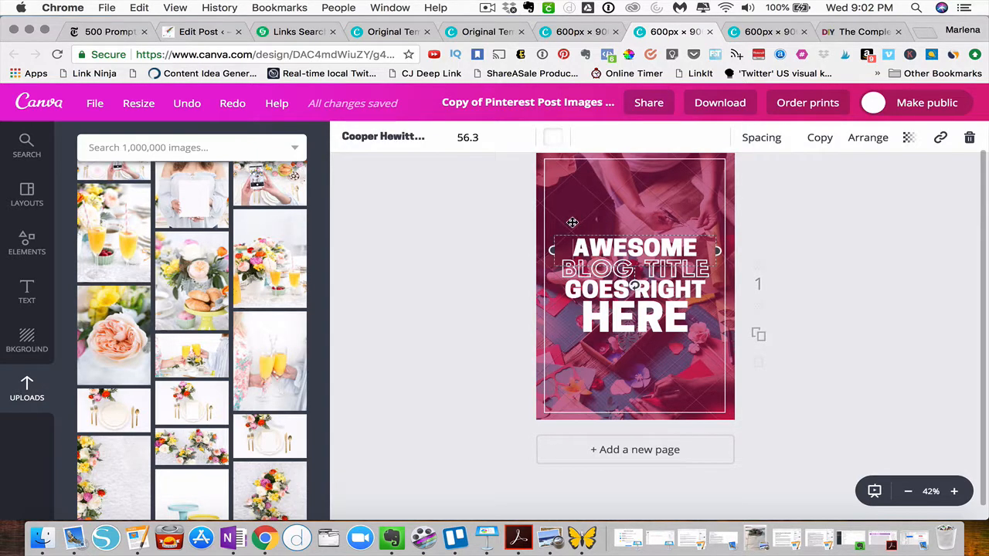
click(652, 199)
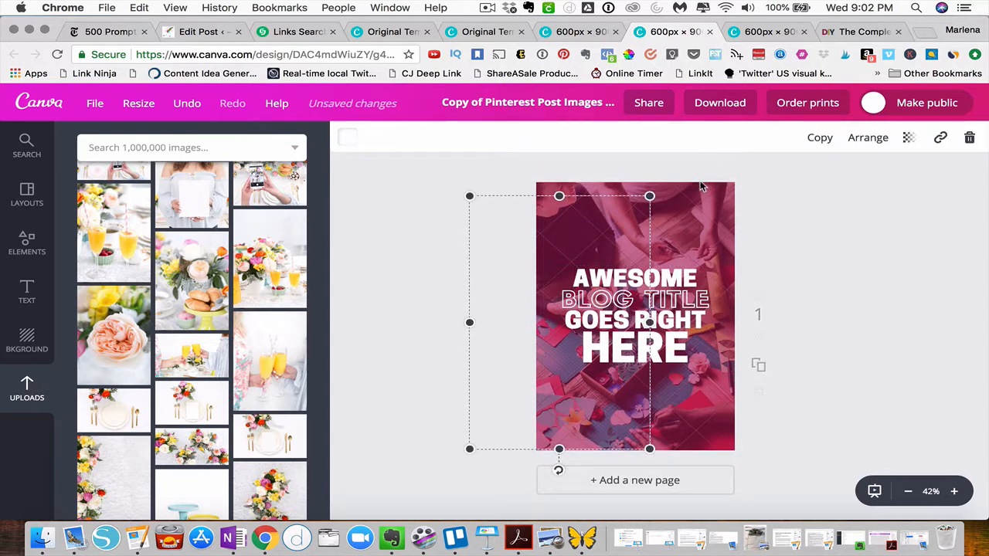
click(687, 184)
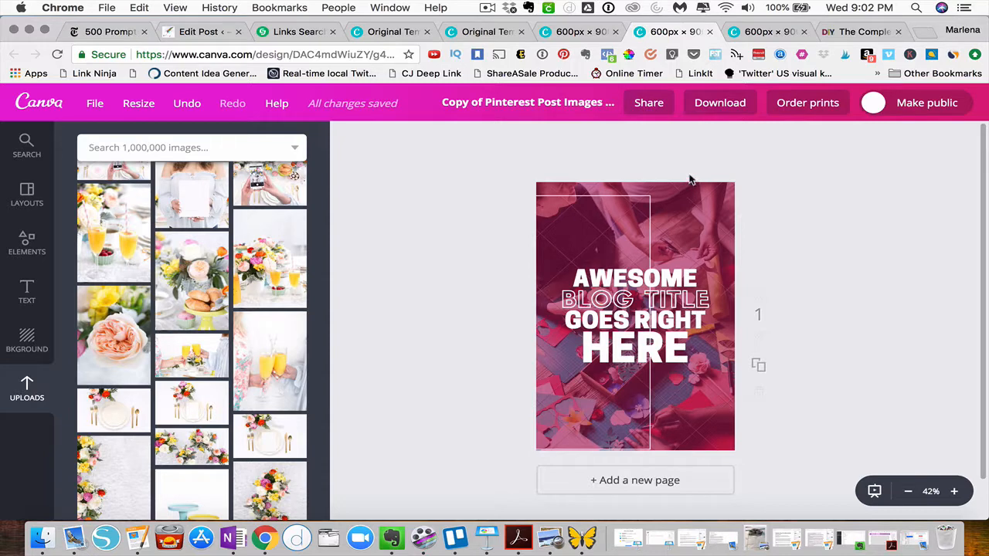
click(732, 196)
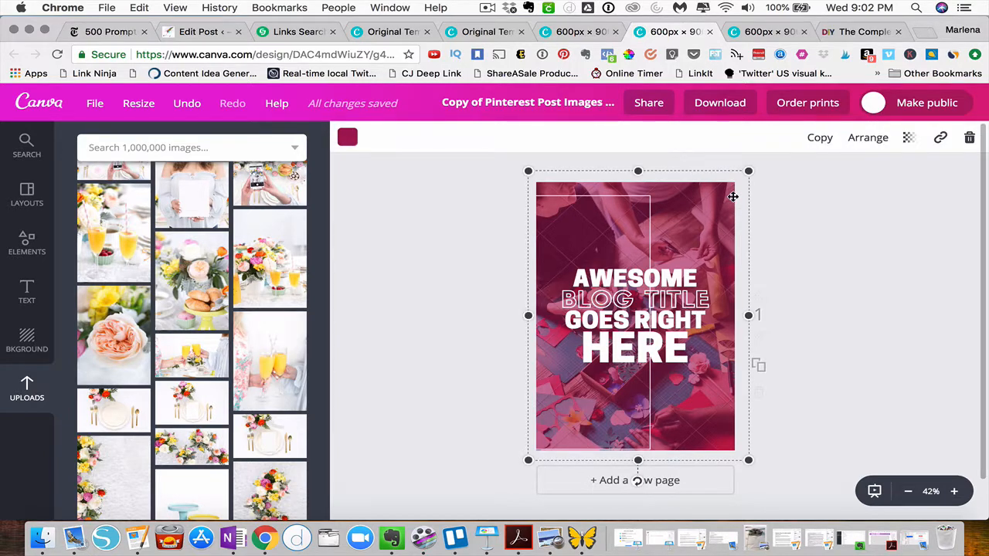
drag(718, 171, 861, 274)
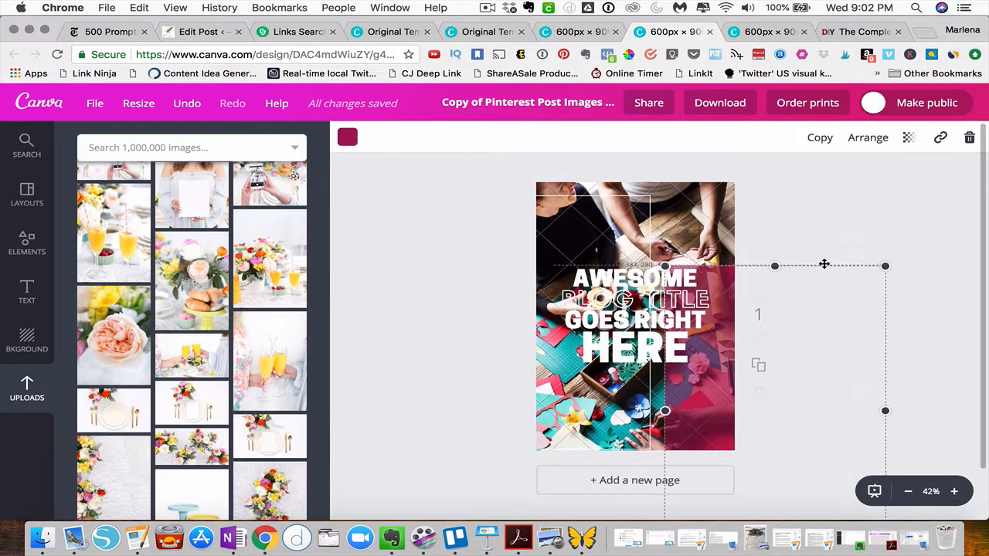
Step: Delete the craft photo behind the blog title
click(681, 187)
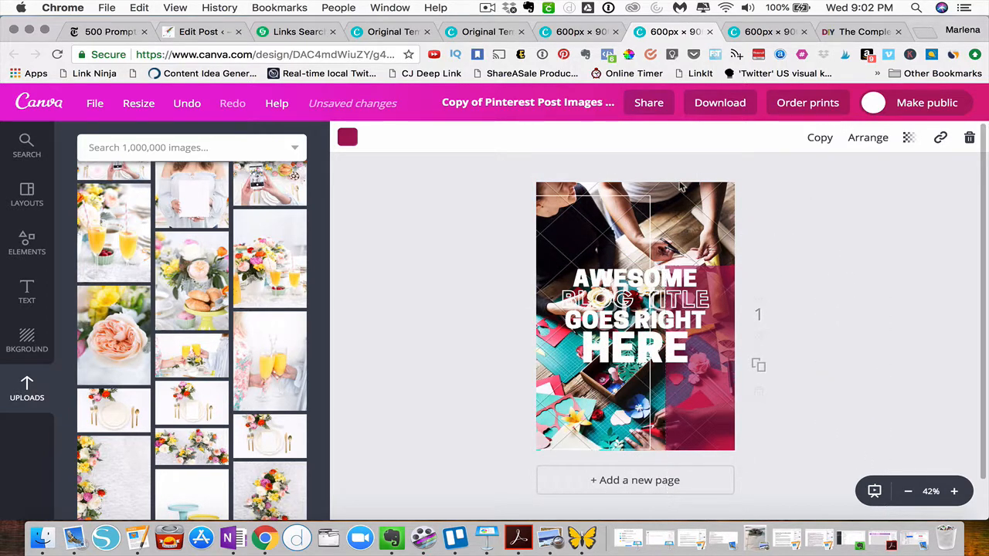
click(673, 184)
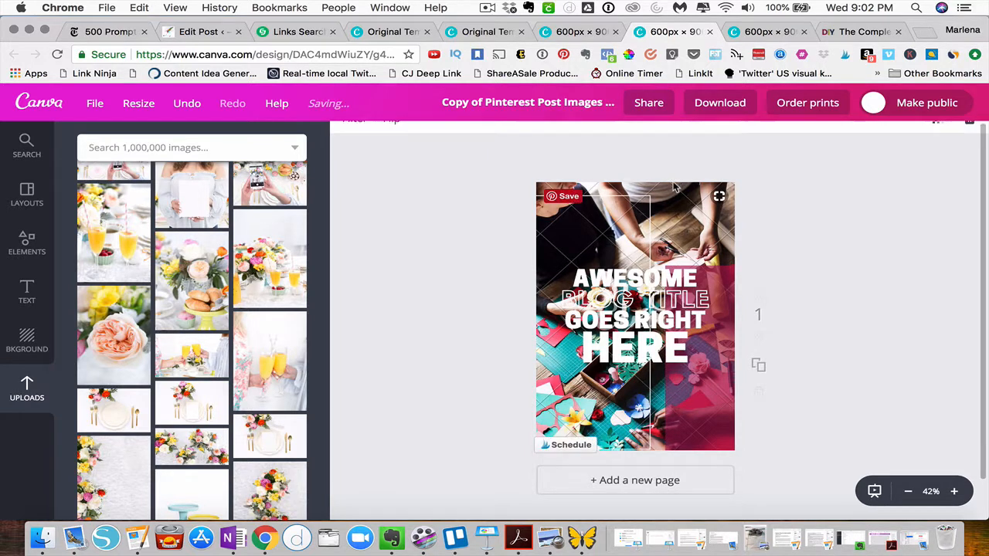
key(Delete)
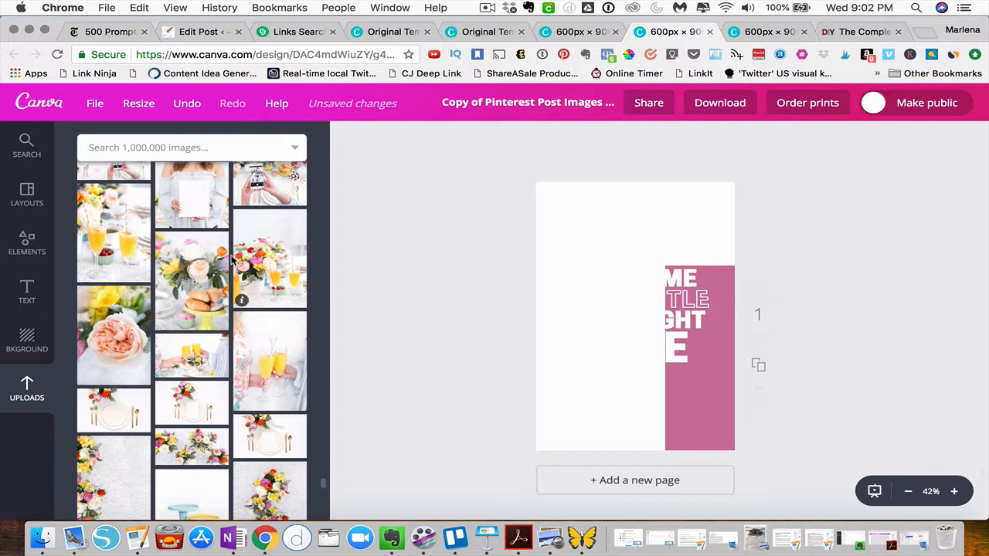
Step: Add the uploaded photo of flowers and croissants and enlarge it past the page edges as the full background
scroll(190, 263, down, 1)
click(190, 263)
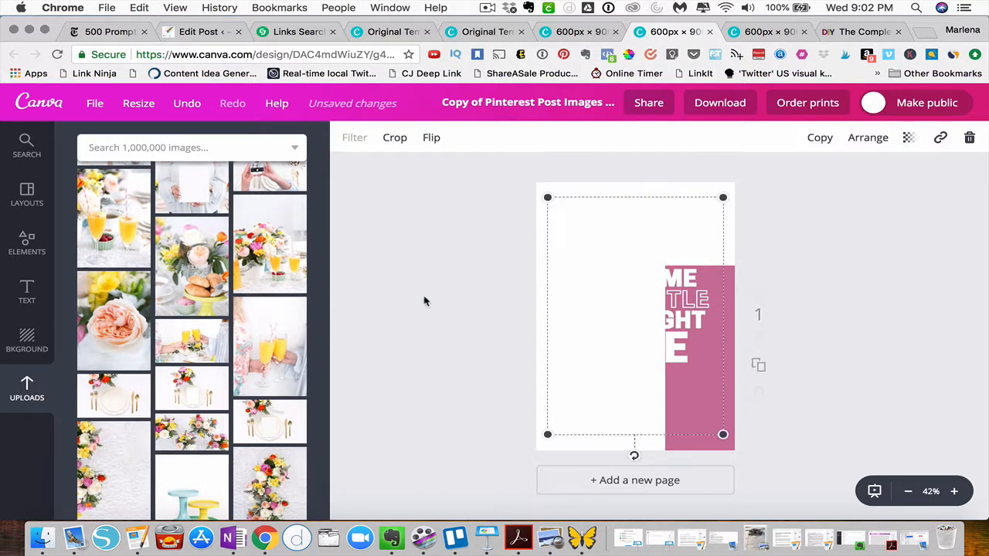
drag(549, 199, 526, 169)
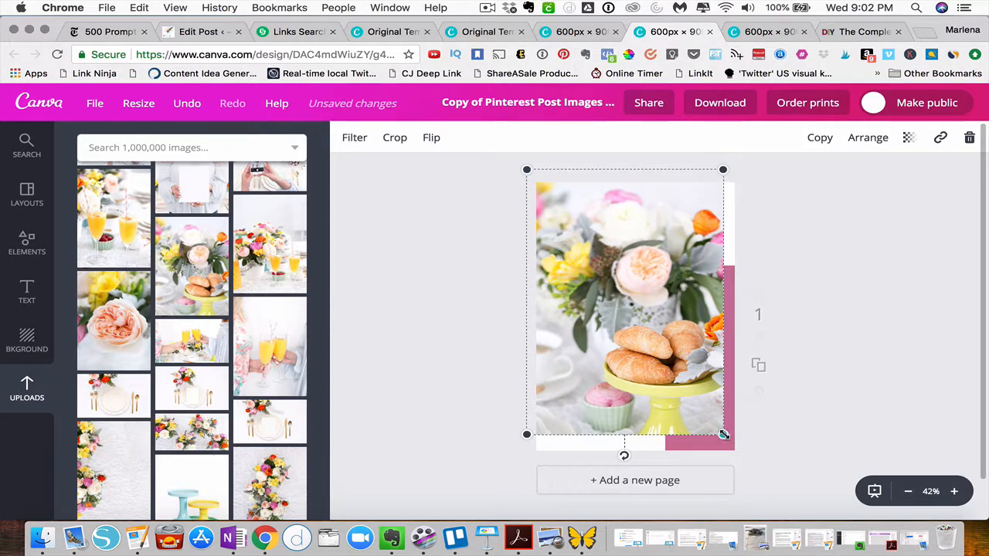
drag(723, 434, 753, 460)
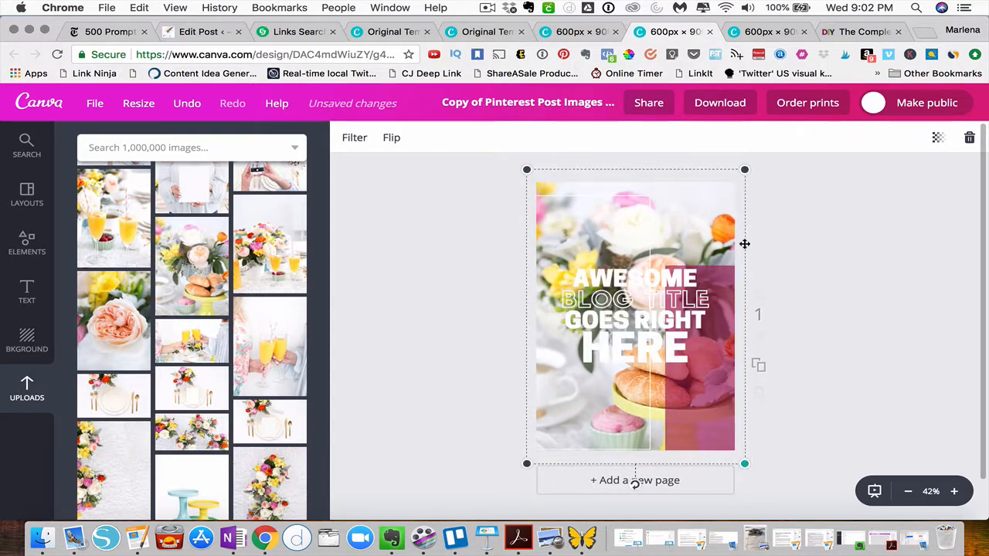
Step: Move the magenta overlay back so it covers the whole page
click(718, 275)
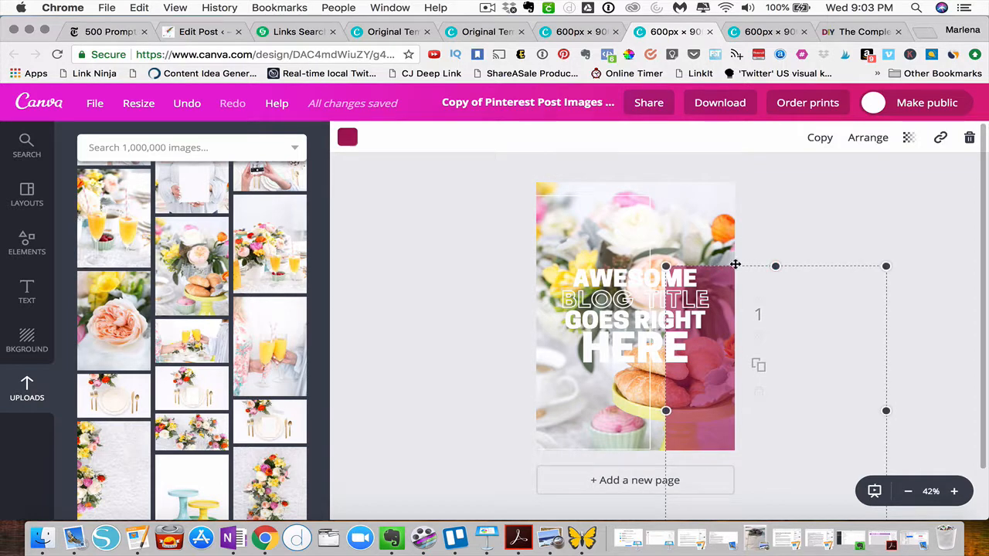
drag(731, 263, 588, 163)
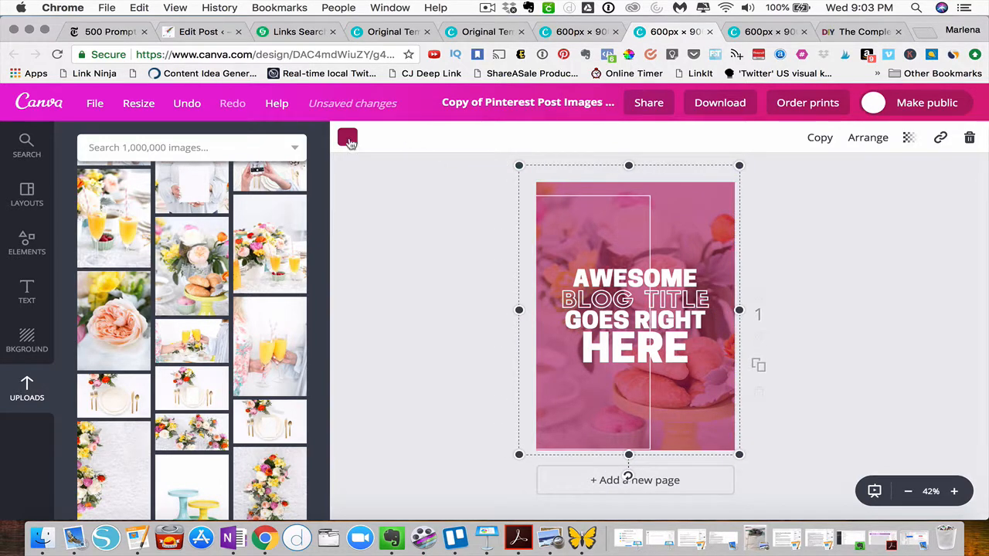
Step: Recolour the overlay, trying brighter pinks and light grey before settling on the pale pink from the brand colors
click(347, 137)
click(480, 205)
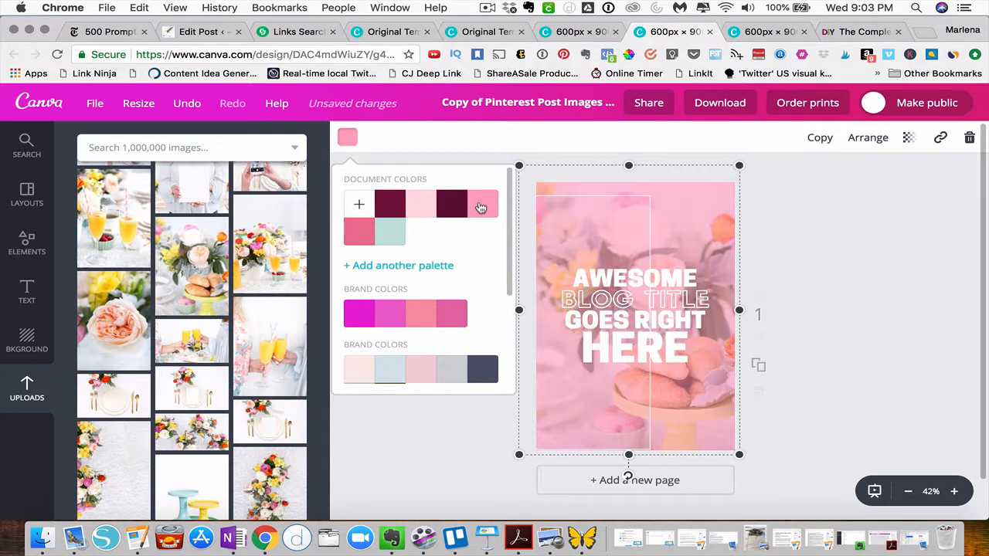
scroll(446, 266, down, 3)
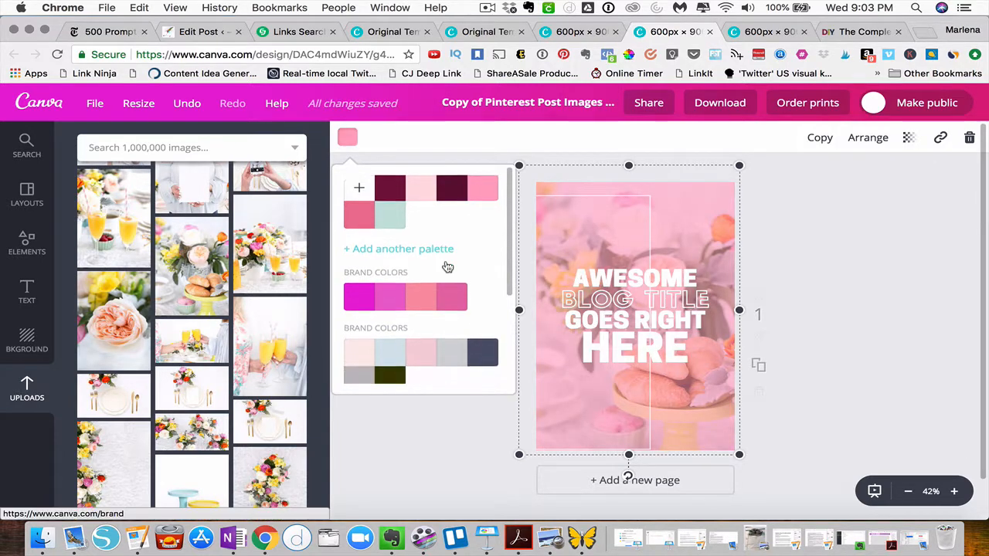
click(429, 342)
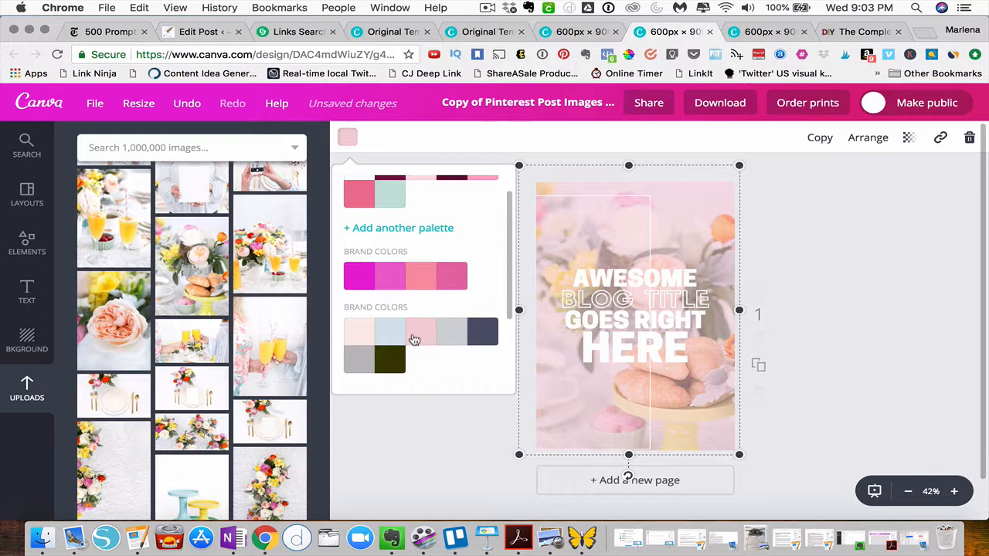
scroll(418, 363, down, 3)
scroll(418, 366, down, 3)
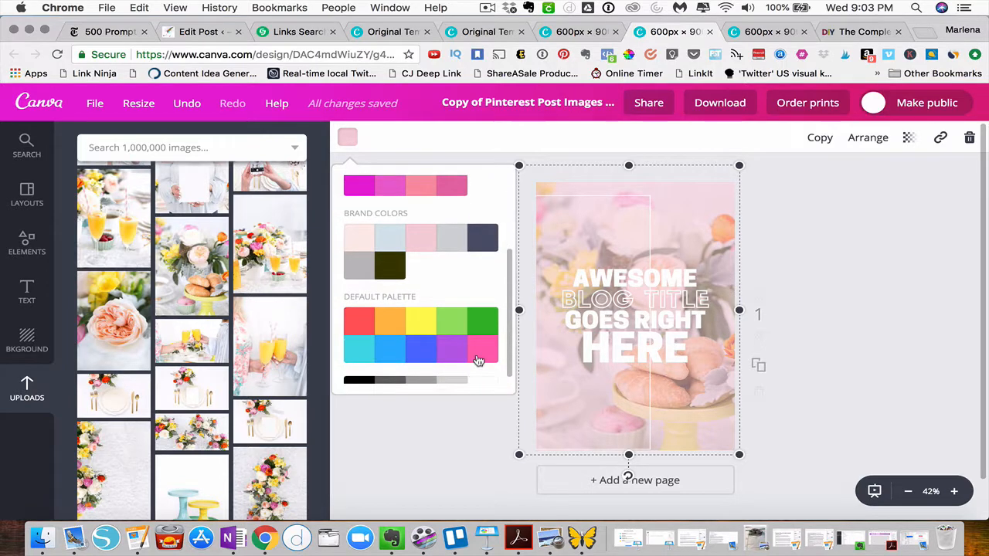
click(478, 360)
scroll(453, 349, down, 1)
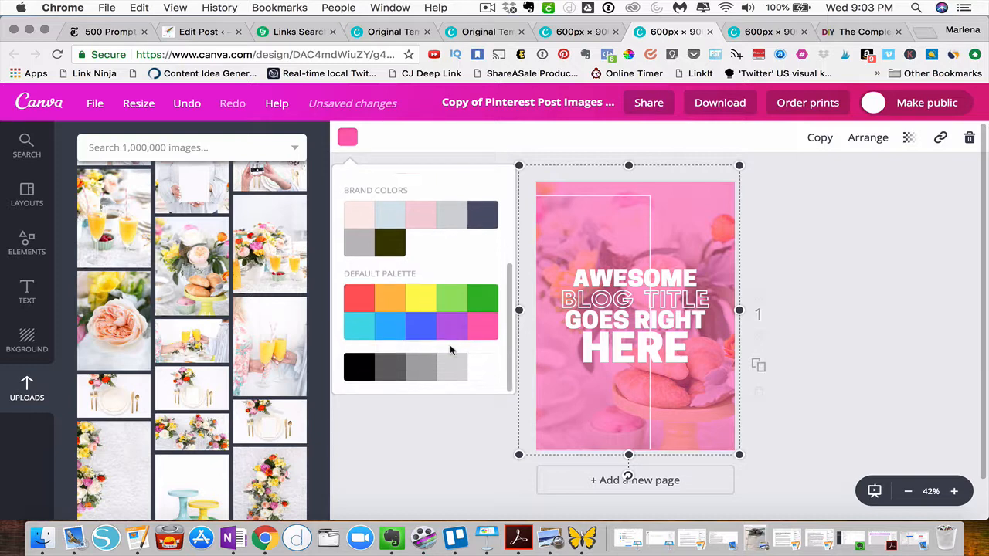
click(452, 370)
scroll(435, 309, up, 3)
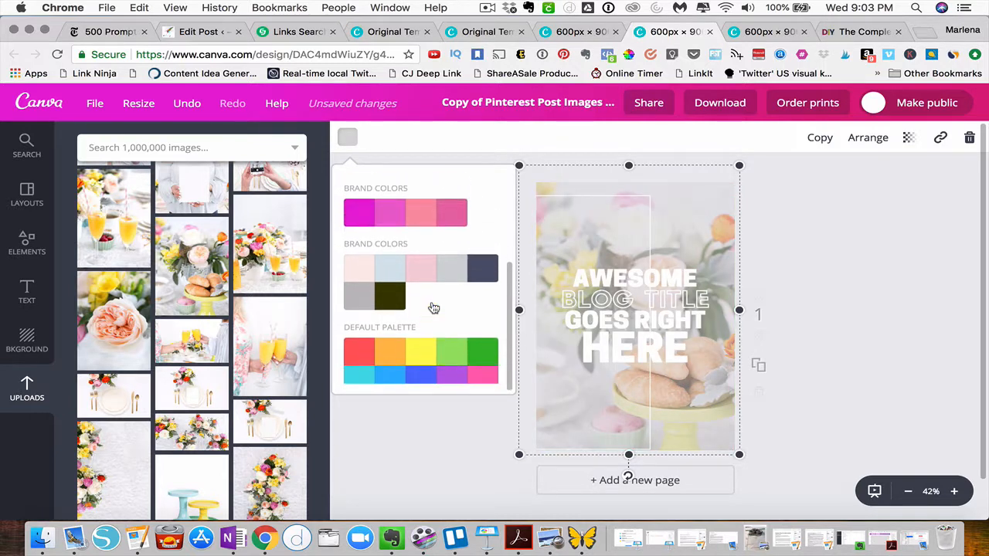
click(425, 280)
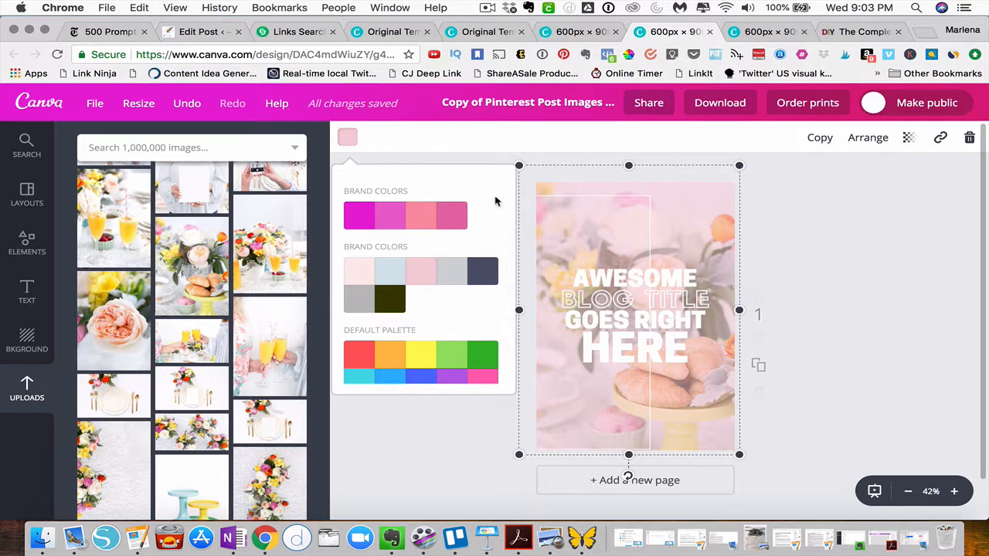
click(825, 168)
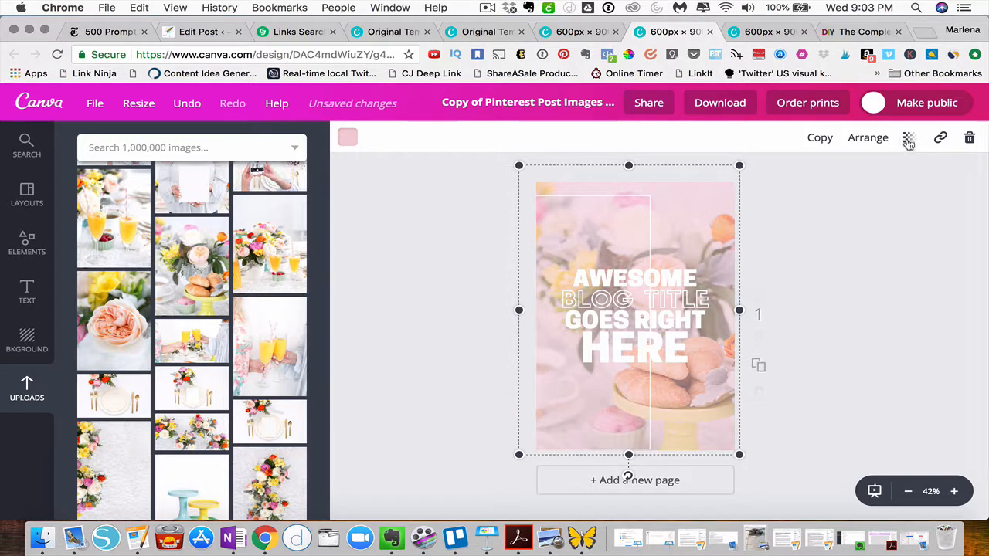
Step: Make the pale pink overlay slightly more opaque by adjusting its transparency
click(908, 138)
mouse_move(835, 183)
mouse_down()
mouse_move(870, 180)
mouse_move(819, 180)
mouse_move(874, 179)
mouse_move(850, 181)
mouse_up()
click(646, 196)
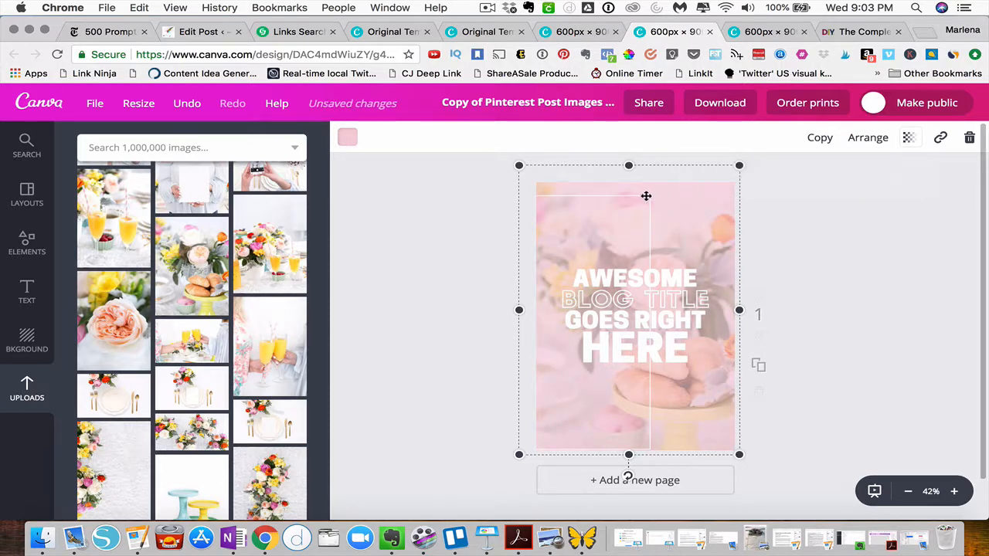
Step: Nudge the pink overlay to the page centre and move the white border frame back so it sits centred inside the page
click(629, 197)
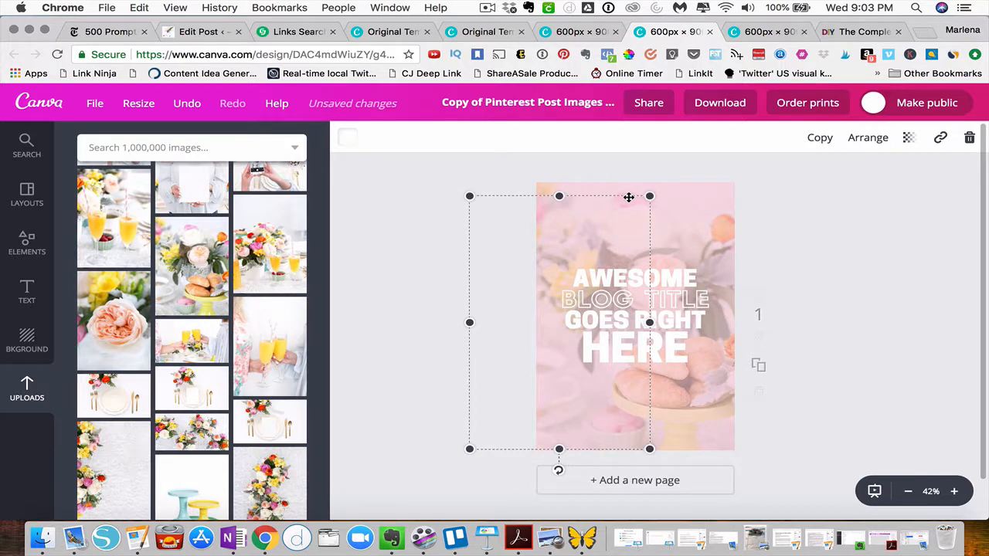
drag(616, 195, 575, 193)
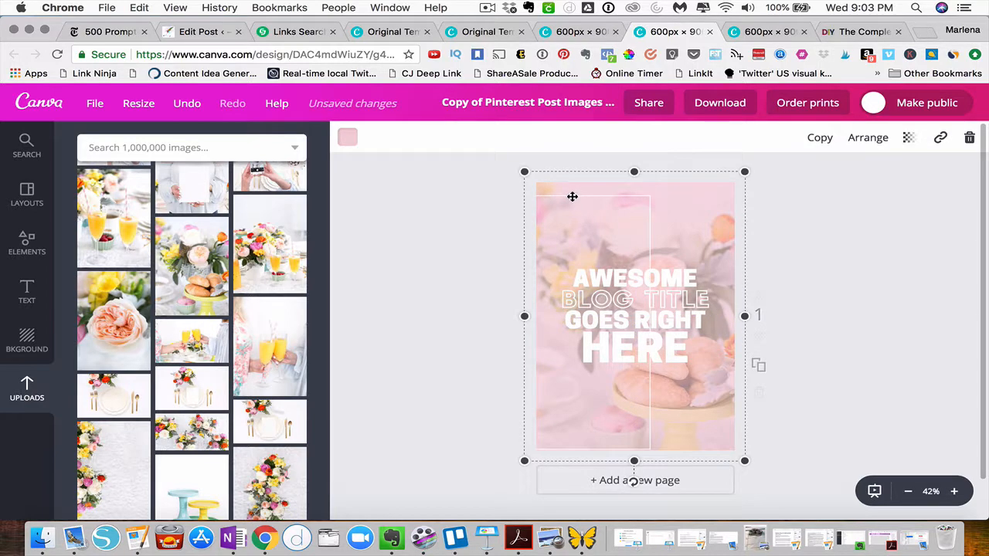
click(571, 196)
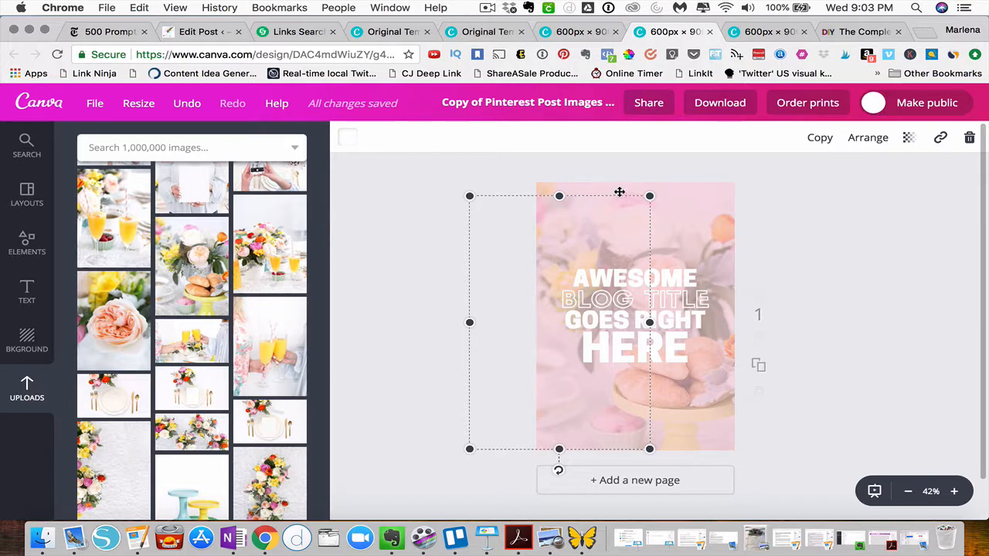
drag(619, 191, 646, 189)
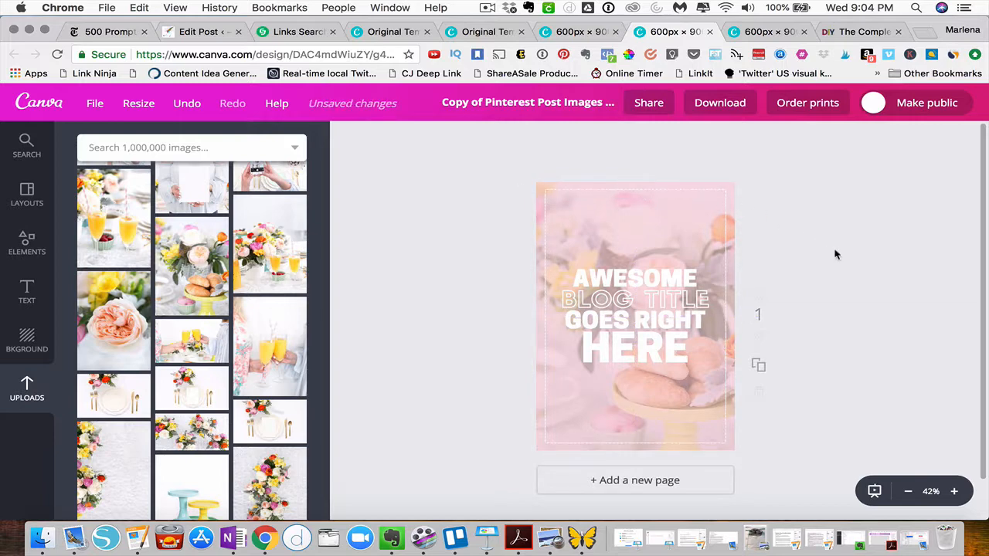
Step: Replace the first title line "AWESOME" with "Done for you" and set it in uppercase
click(689, 280)
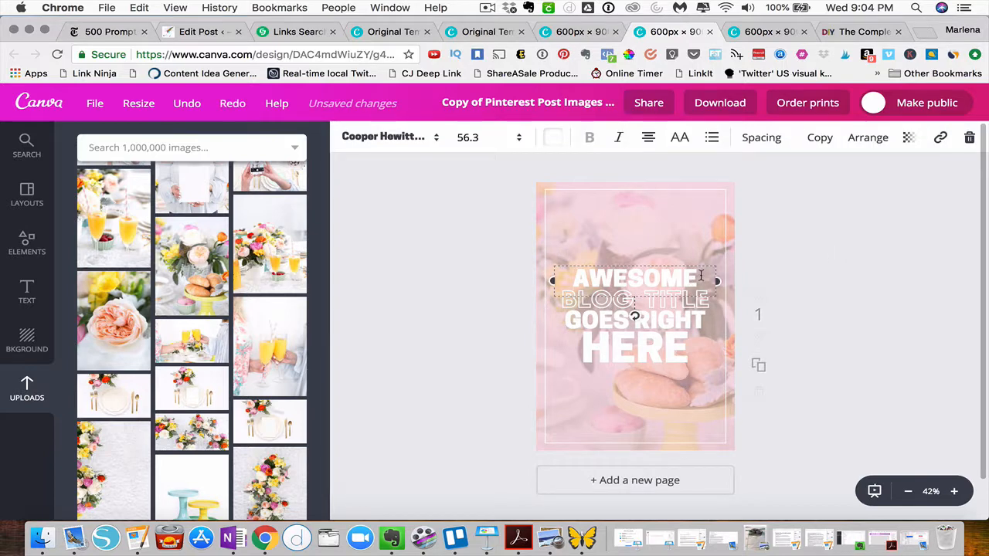
drag(670, 270, 574, 270)
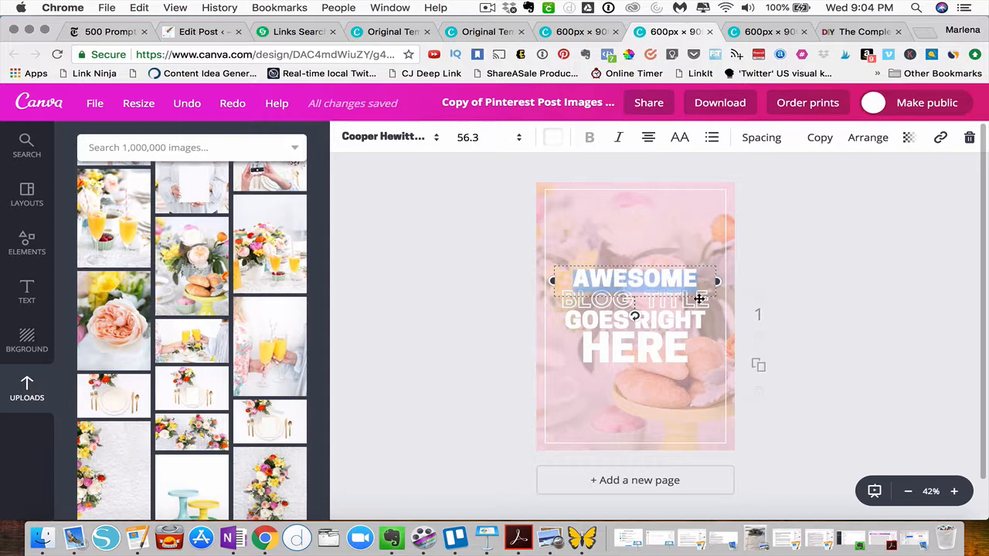
text(Don)
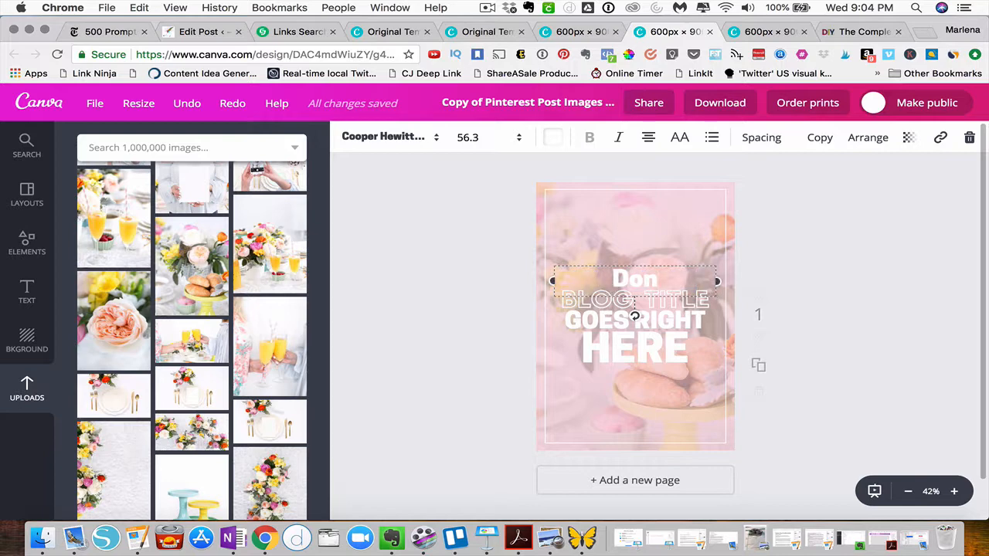
key(BackSpace)
key(BackSpace)
text(one for you)
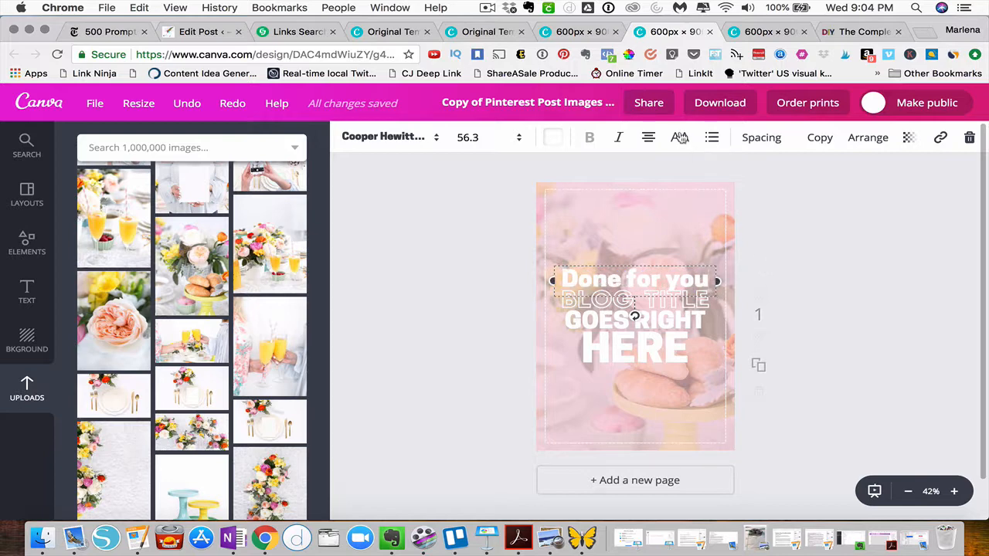
click(680, 138)
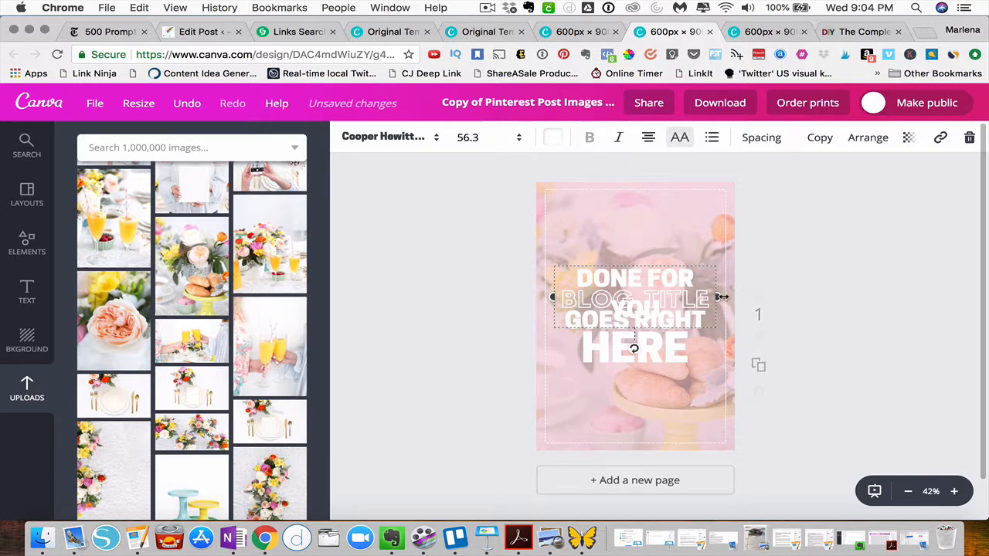
Step: Widen the "DONE FOR YOU" text box on both sides so it fits on one line, and move it slightly up, centred on the page
drag(735, 299, 747, 297)
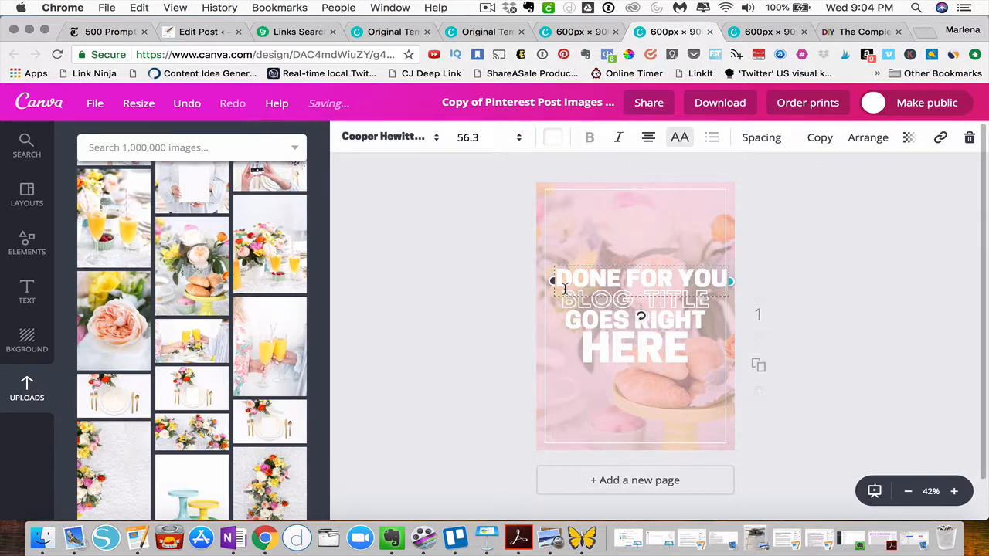
drag(543, 282, 534, 282)
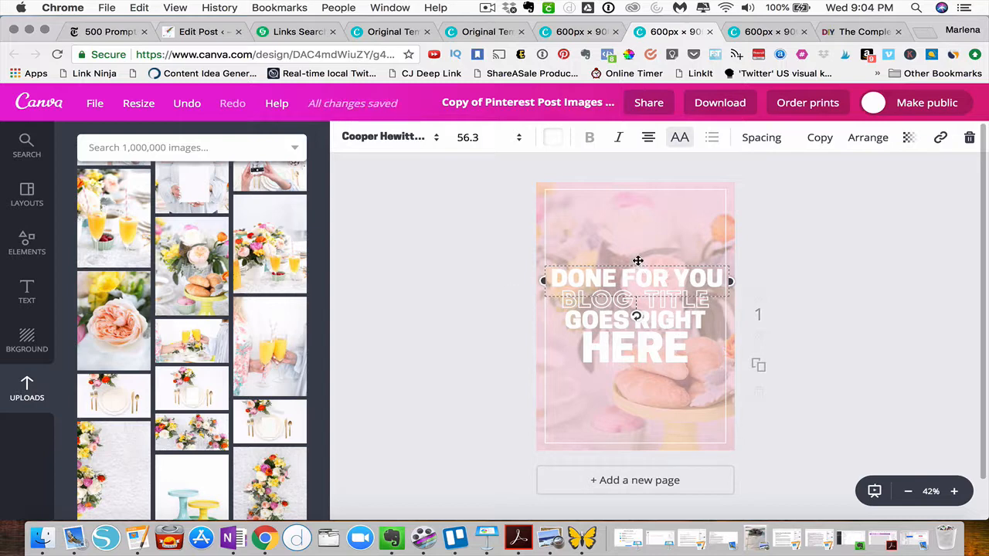
drag(638, 264, 638, 258)
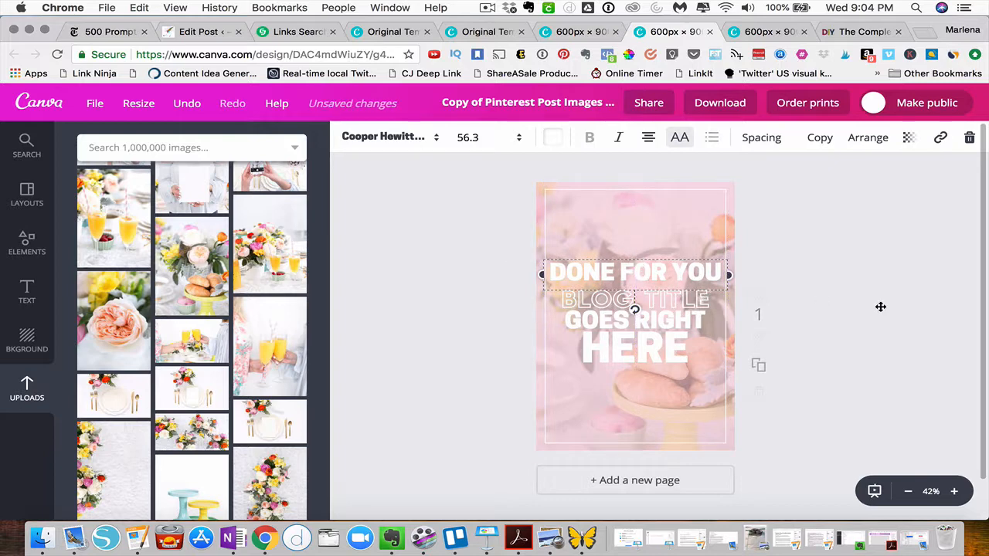
Step: Replace the outlined "BLOG TITLE" line with "GRAPHICS"
click(677, 297)
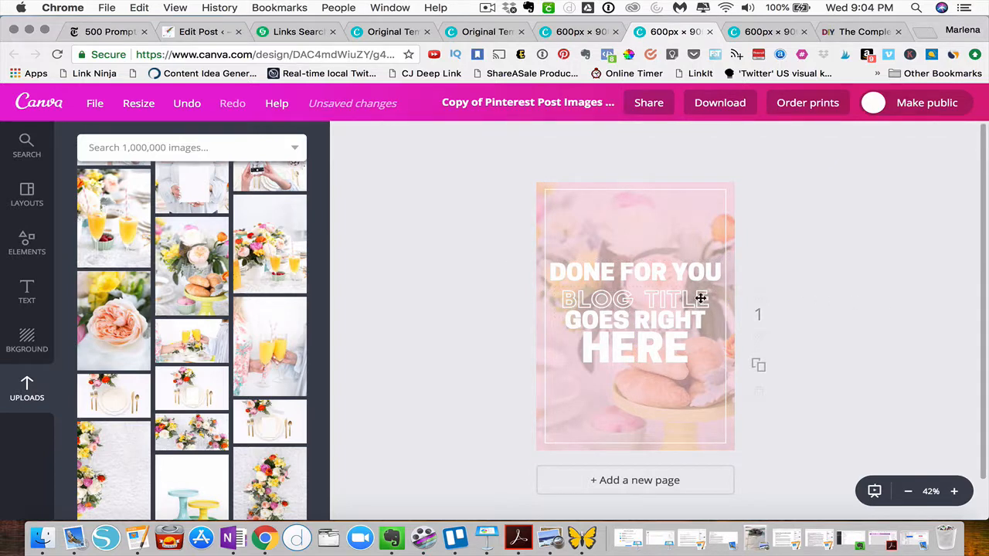
click(711, 297)
click(709, 297)
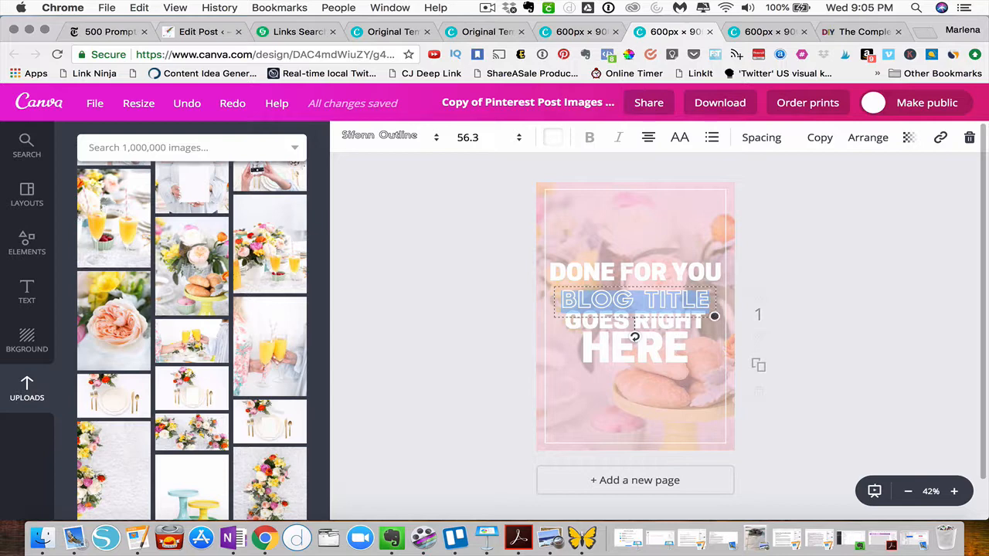
text(GRAPHI)
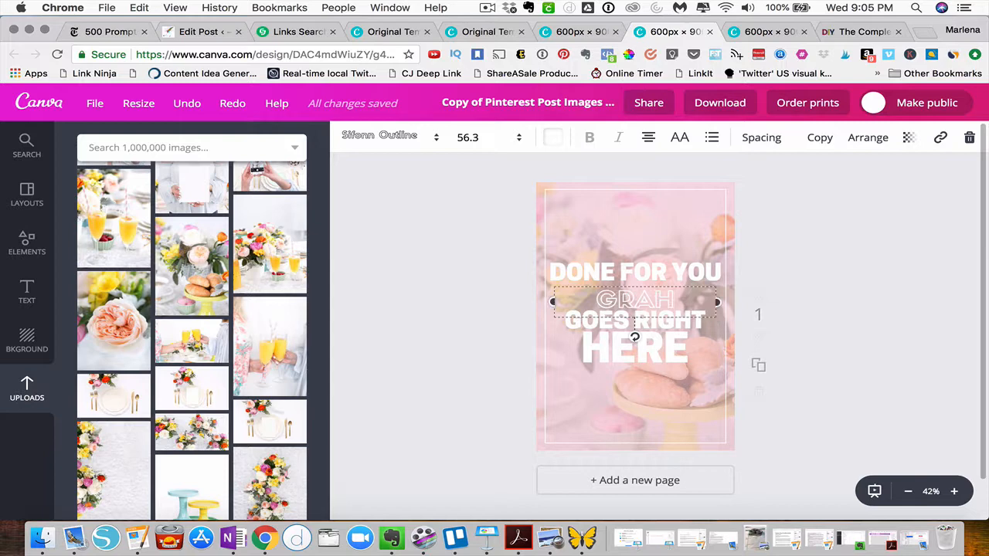
text(CS)
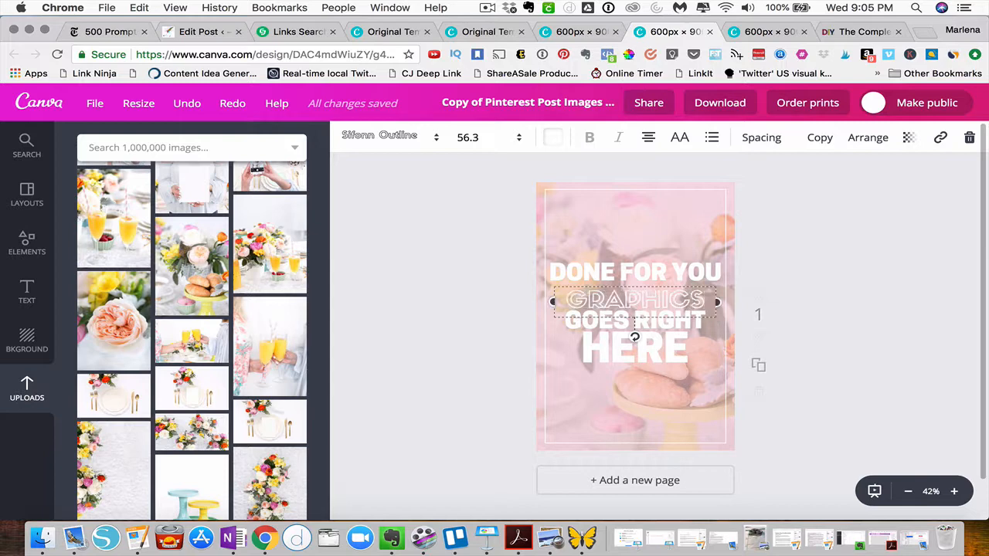
click(699, 327)
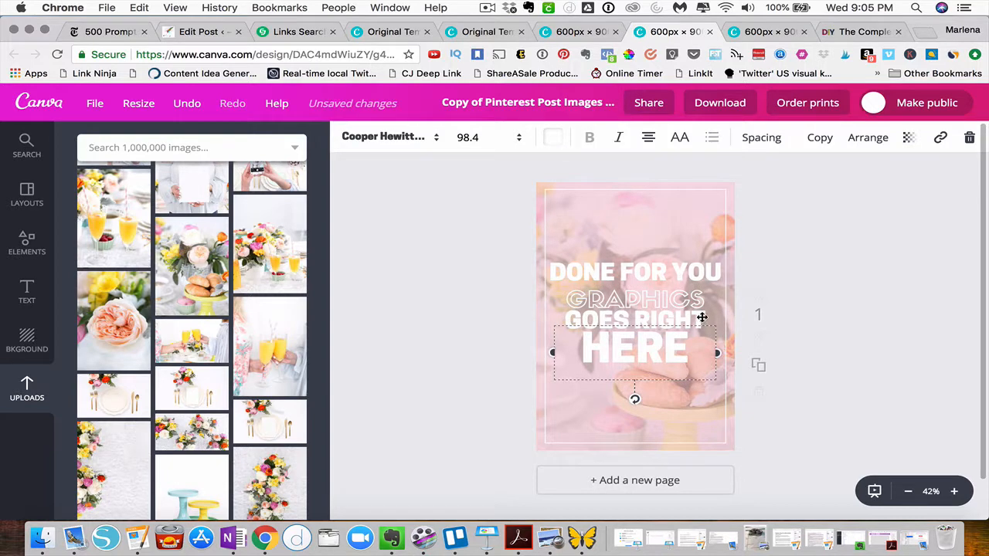
Step: Move the "DONE FOR YOU" line down close above "GRAPHICS", keeping it centred on the page
key(super+z)
key(super+shift+z)
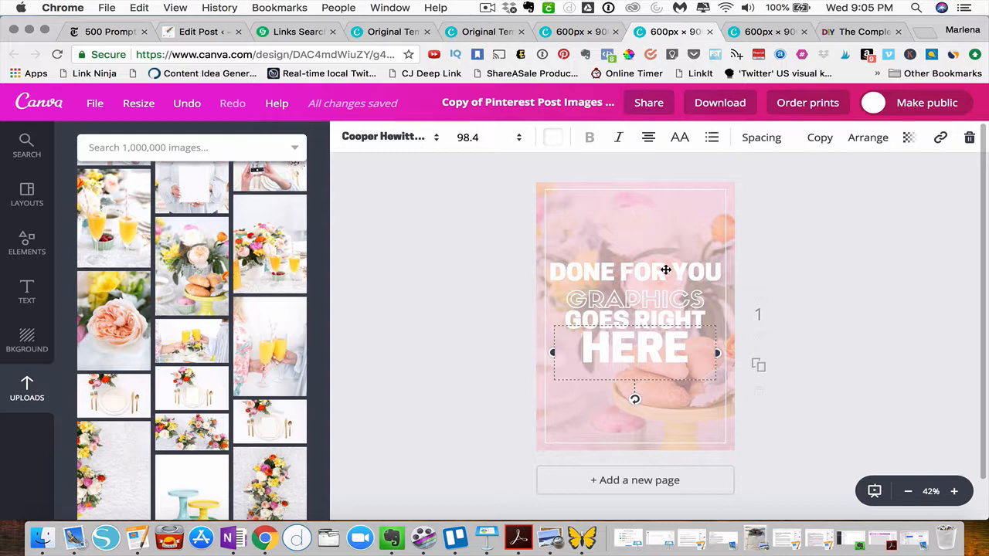
key(super+z)
click(638, 270)
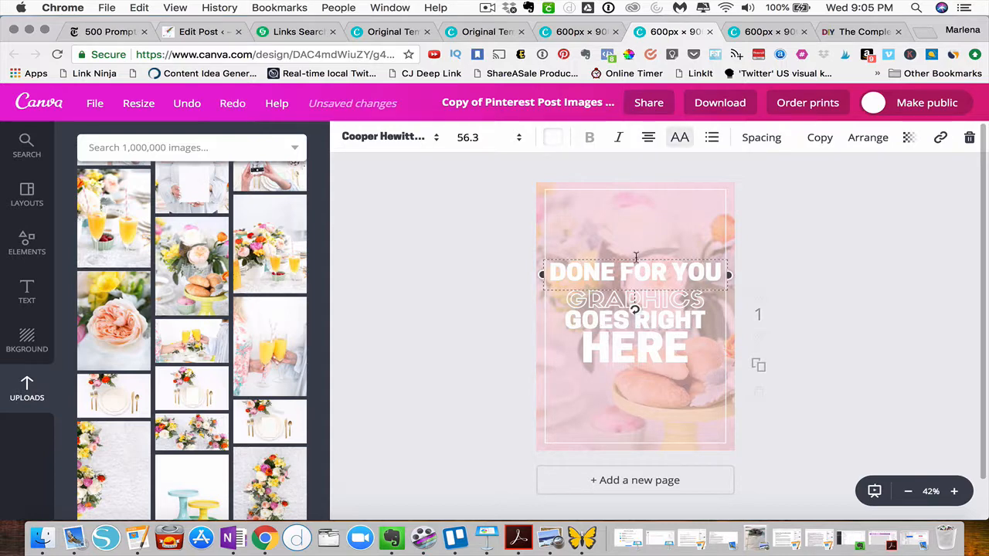
drag(635, 267, 640, 270)
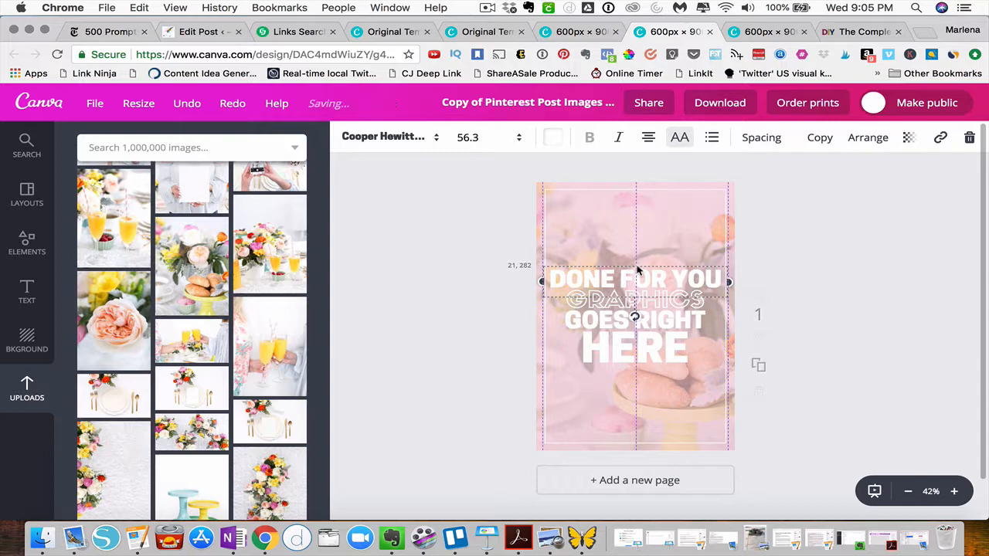
click(834, 287)
Step: Replace the third title line "GOES RIGHT" with "For Your" and set it in uppercase
click(655, 322)
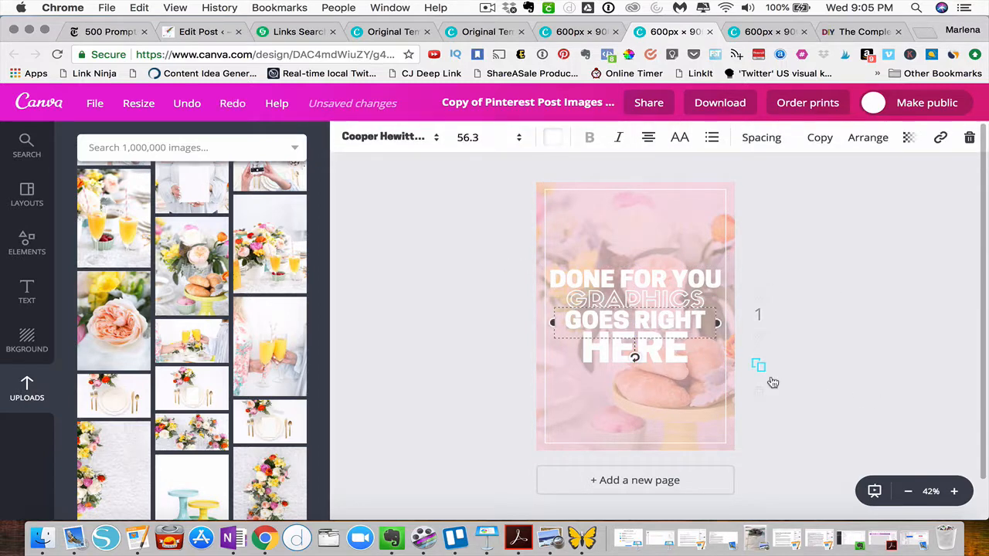
text(F)
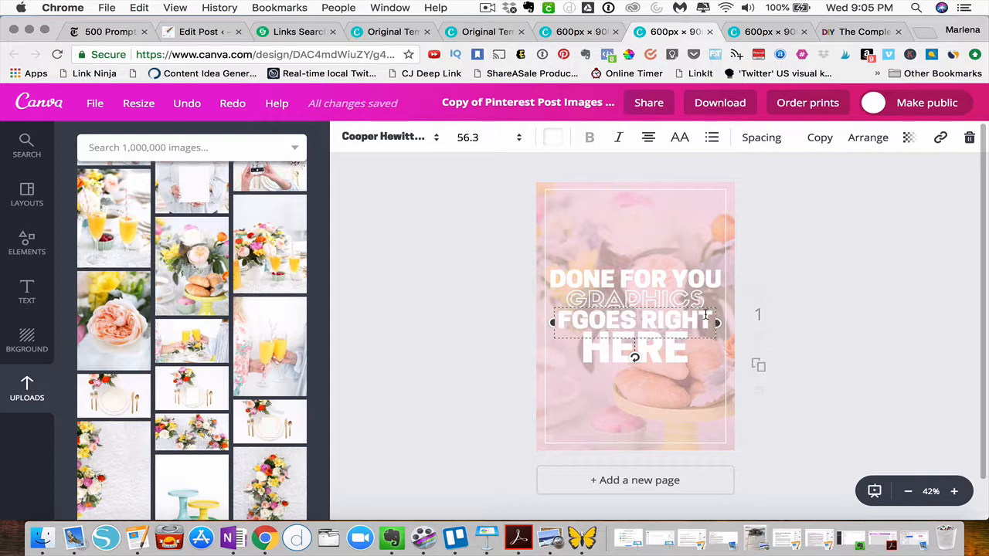
drag(715, 317, 584, 308)
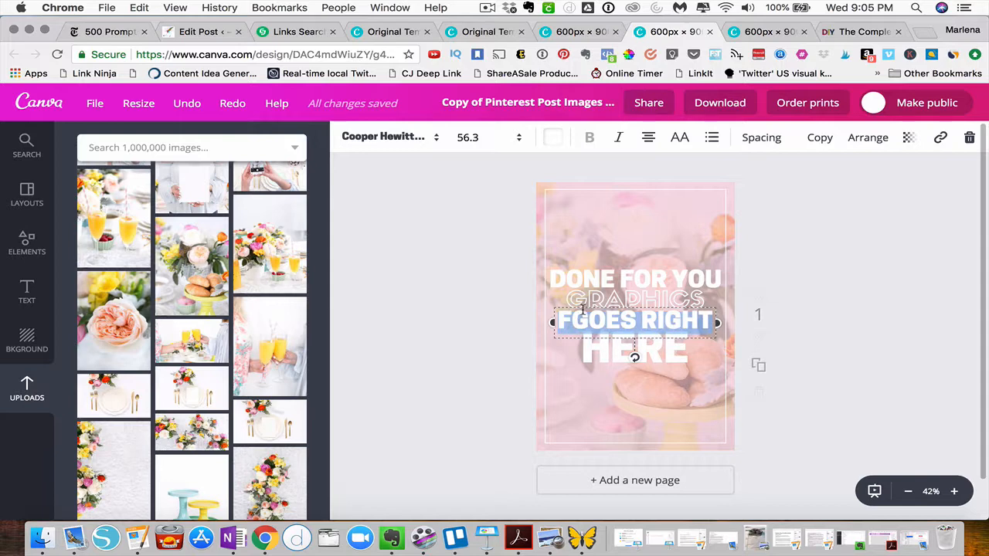
text(F)
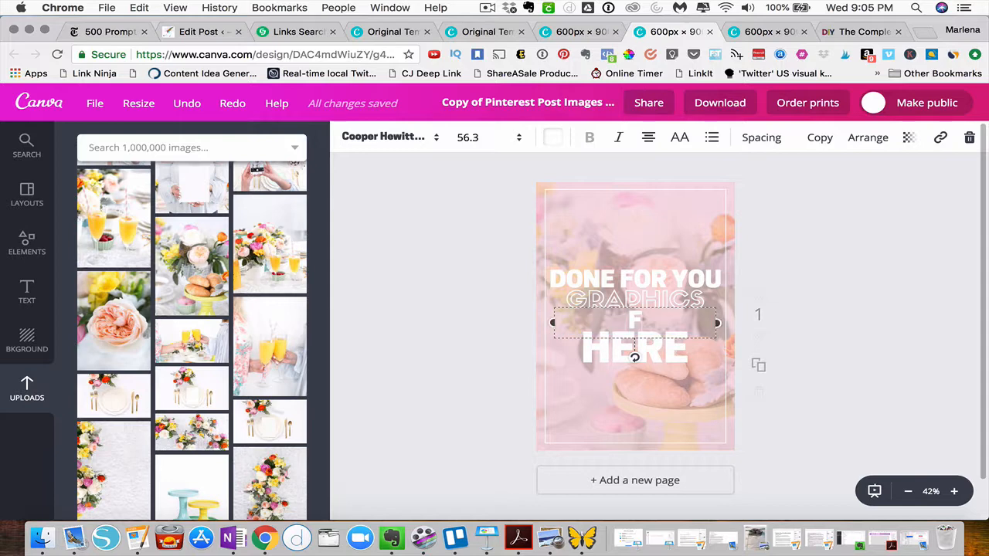
text(or Your)
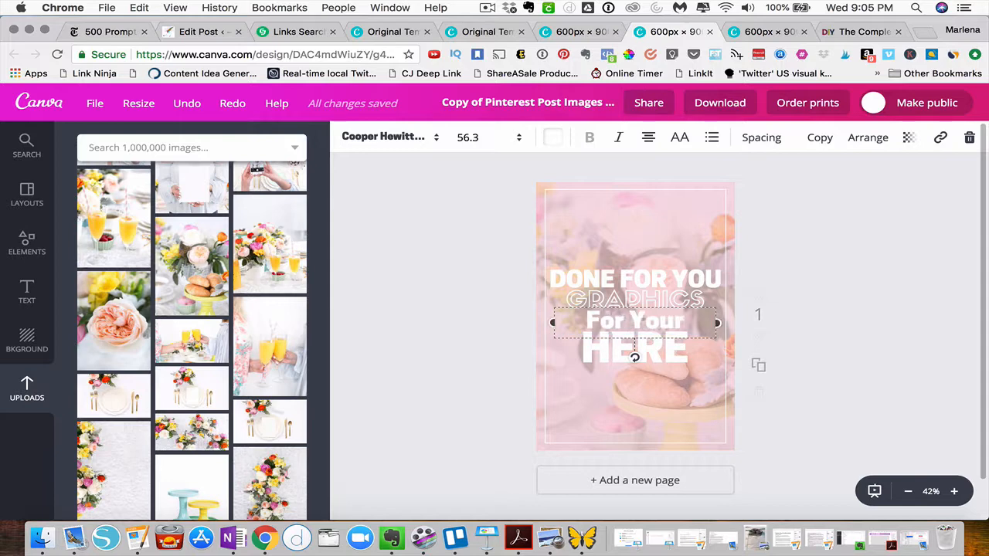
click(680, 137)
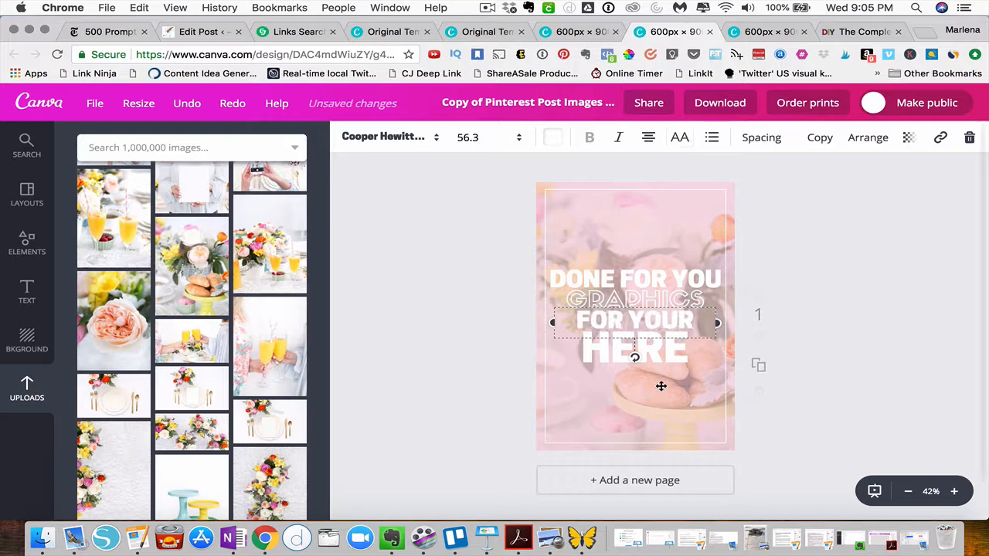
Step: Replace the last title line "HERE" with "blog" and set it in uppercase
double_click(684, 348)
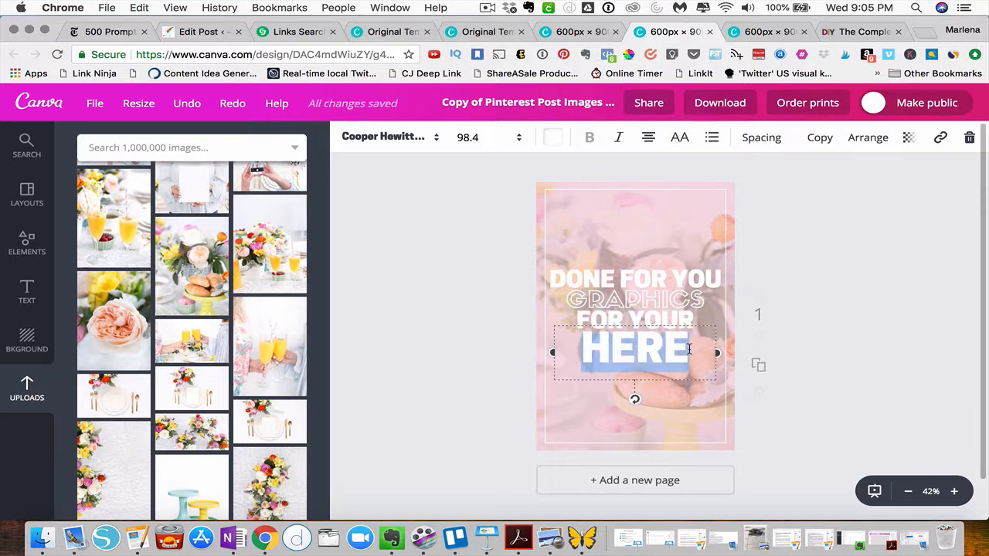
text(blog)
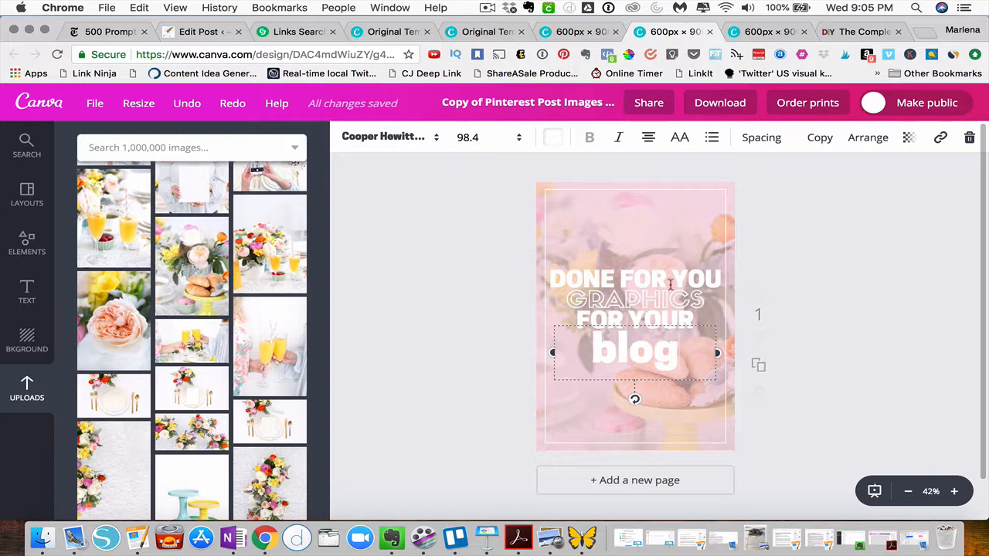
click(680, 137)
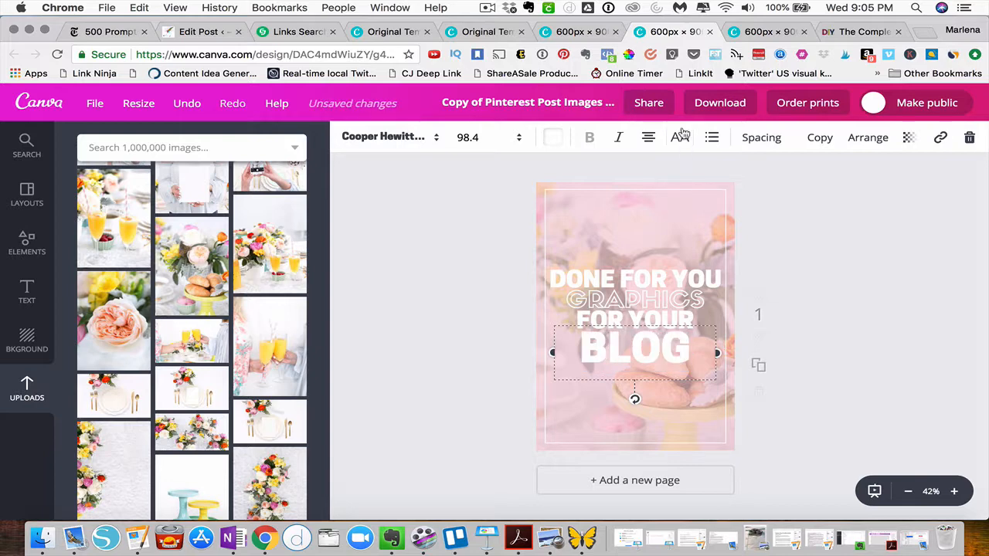
click(821, 316)
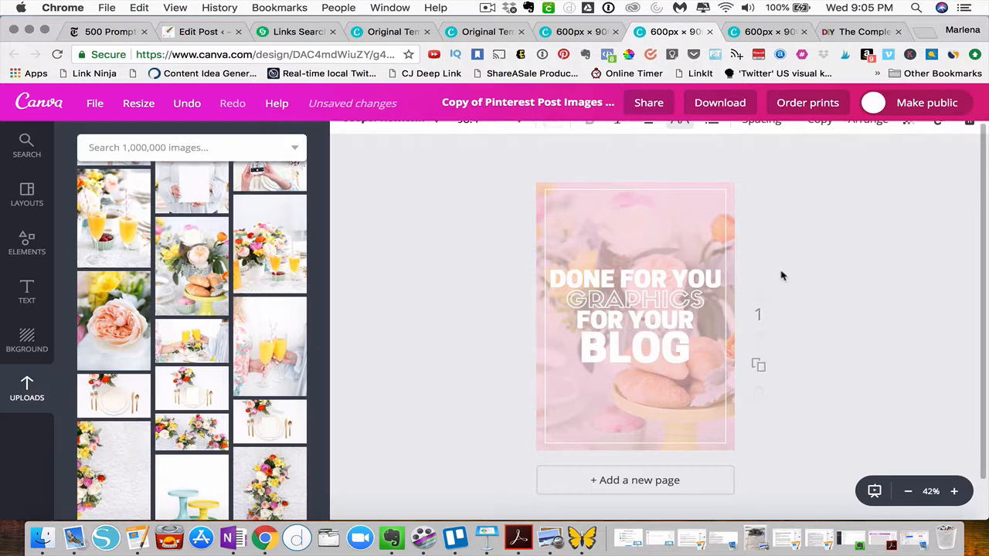
Step: Raise the pale pink overlay's transparency value to about 80 so it covers the photo more strongly
click(730, 227)
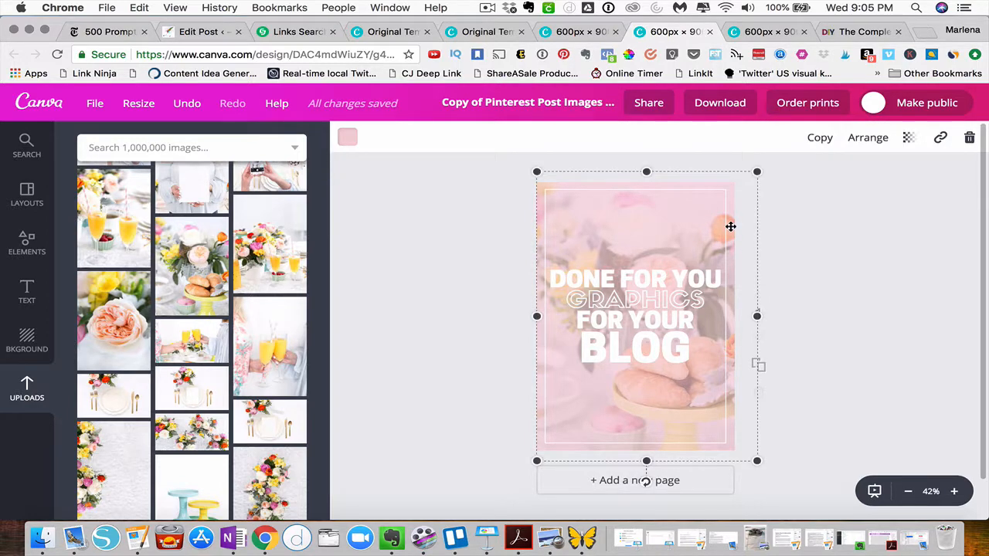
click(912, 139)
drag(850, 180, 861, 183)
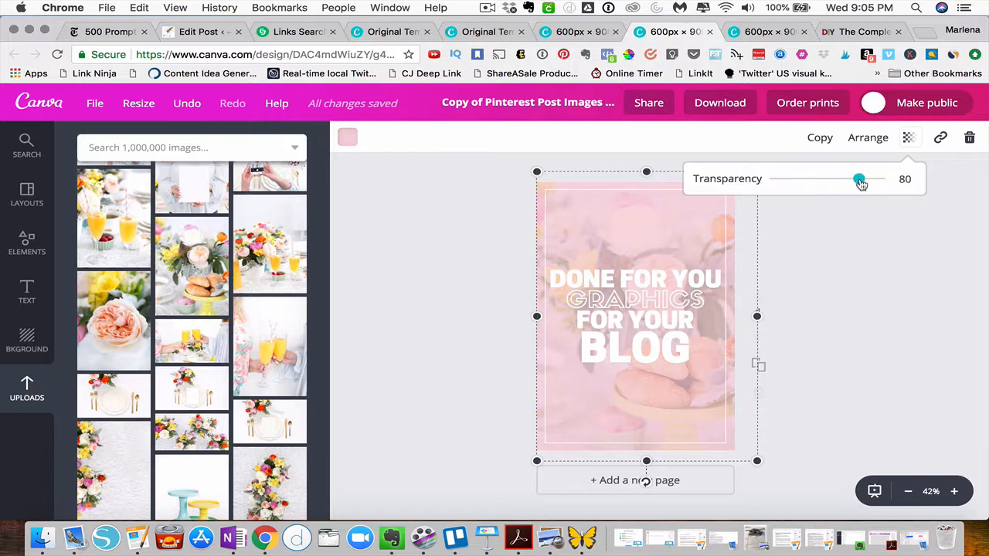
Step: Recolour the overlay, trying the dark pink and bright magenta-pink brand colors before choosing the light pink from the document palette
click(344, 138)
scroll(425, 255, down, 1)
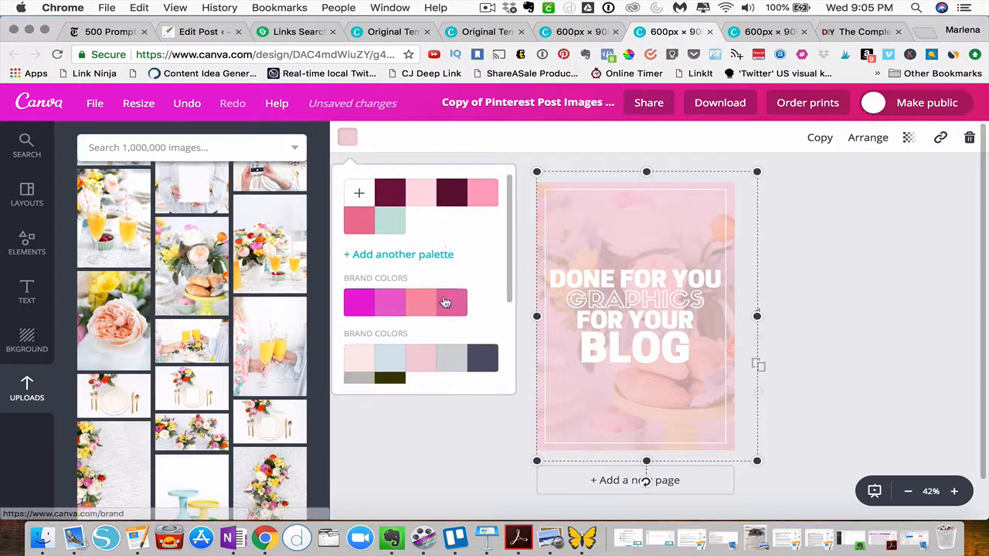
click(445, 306)
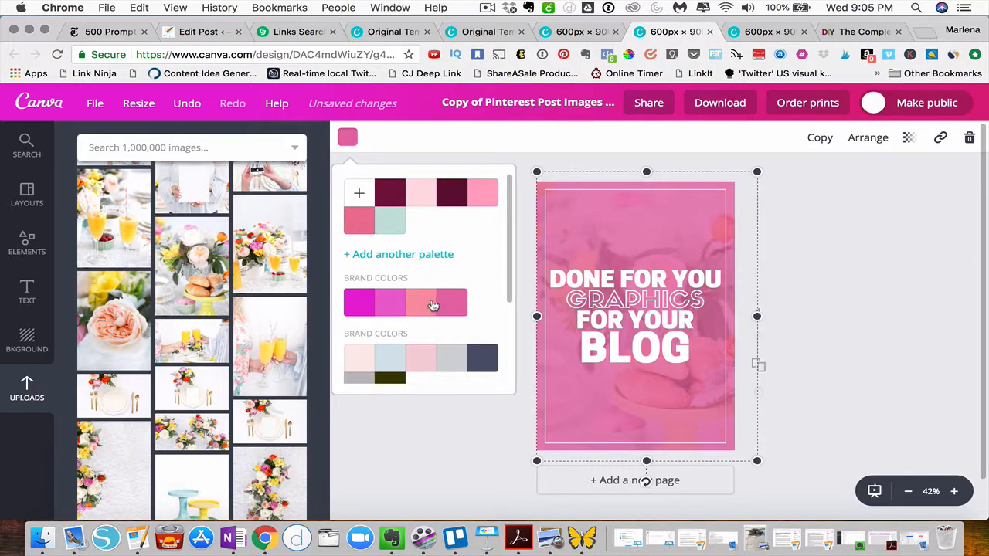
click(387, 308)
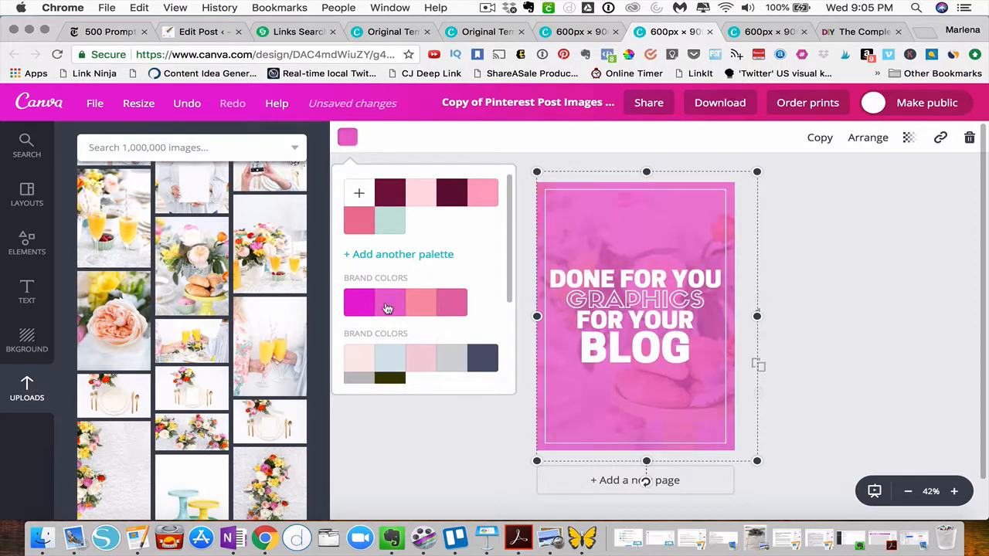
scroll(432, 325, down, 3)
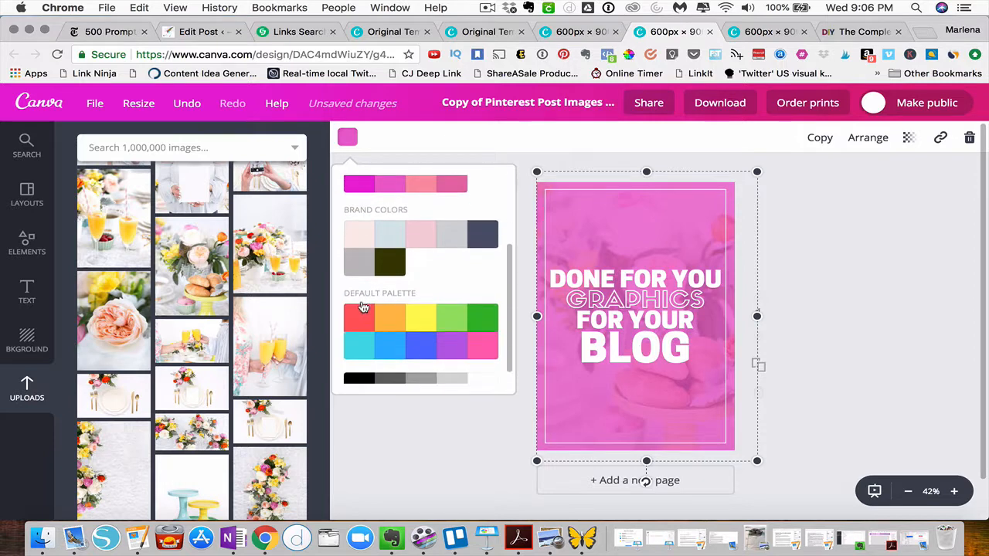
scroll(454, 330, up, 5)
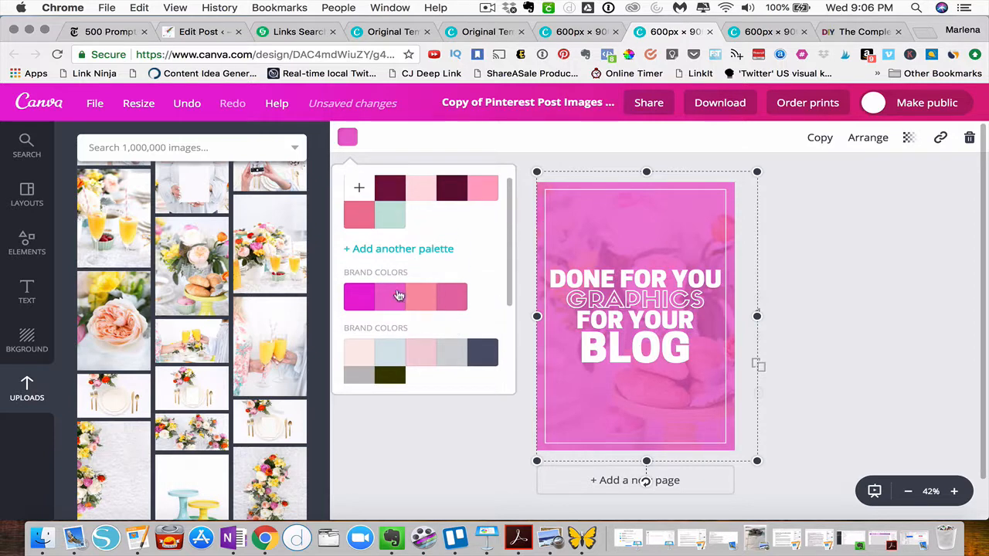
click(488, 192)
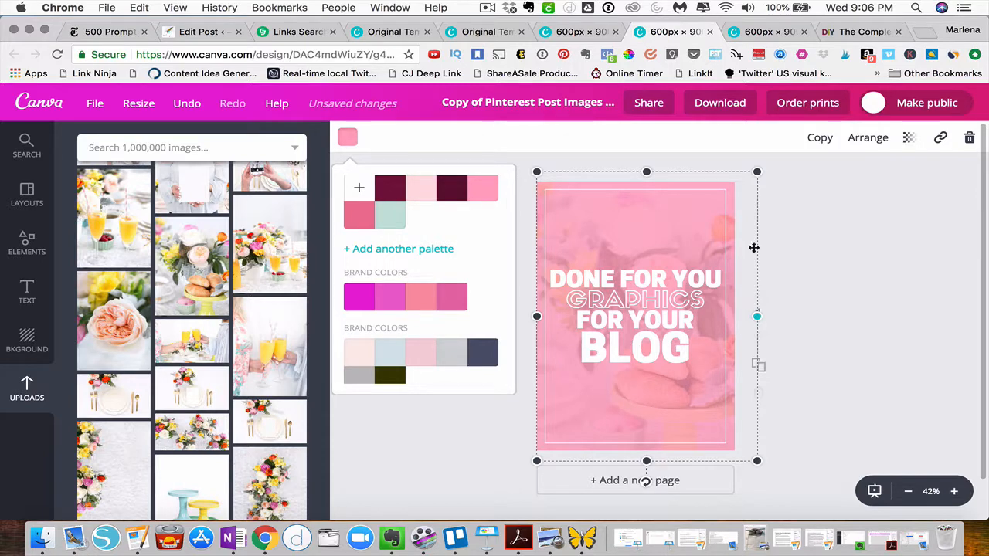
Step: Lower the pink overlay's transparency value so more of the background photo shows through
click(908, 137)
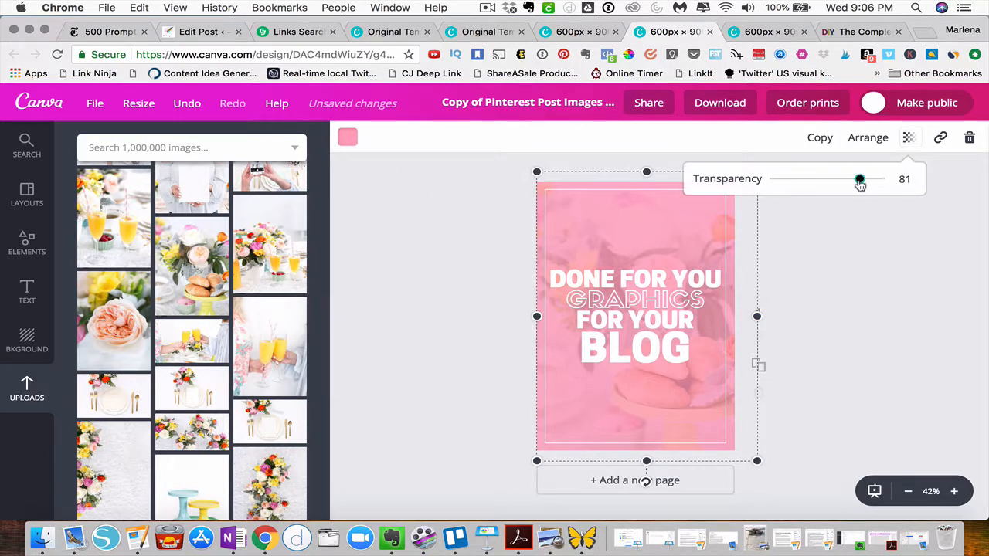
drag(859, 182, 843, 180)
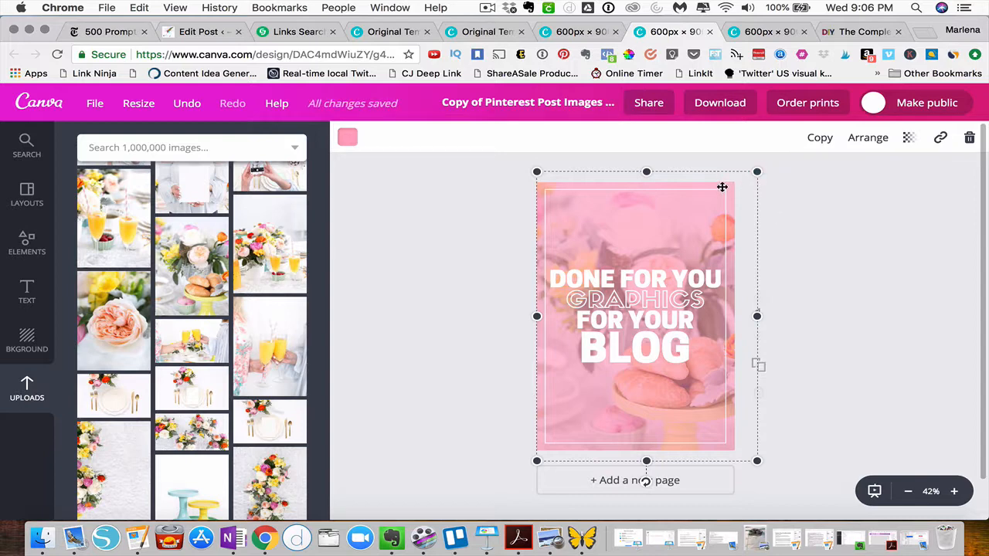
click(830, 245)
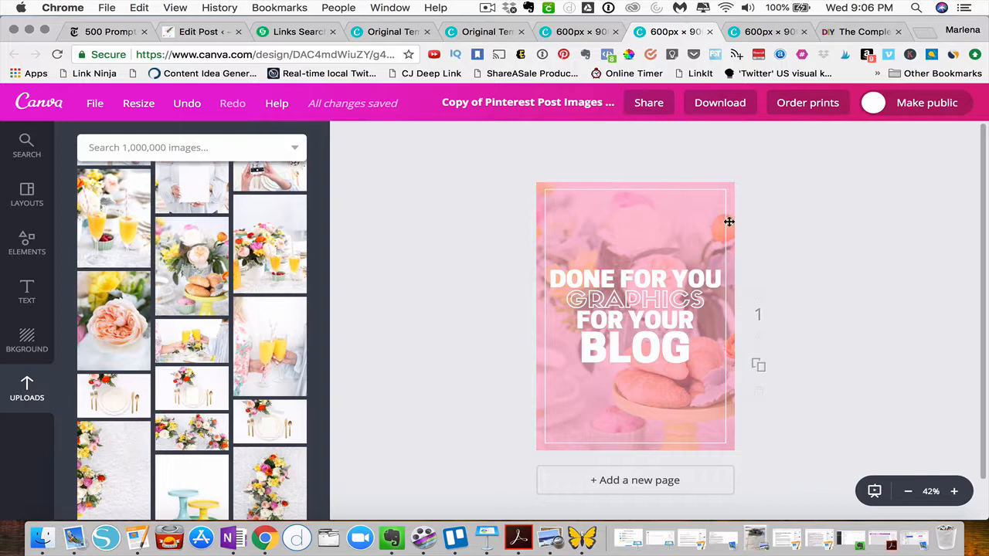
Step: Recolour the first title line "DONE FOR YOU" with the dark burgundy from the document colors
click(649, 277)
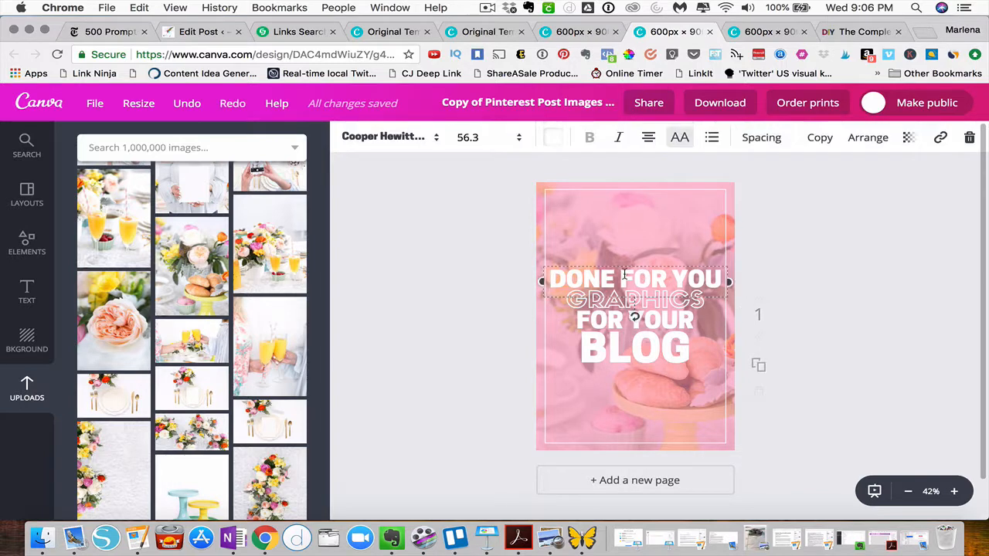
click(551, 137)
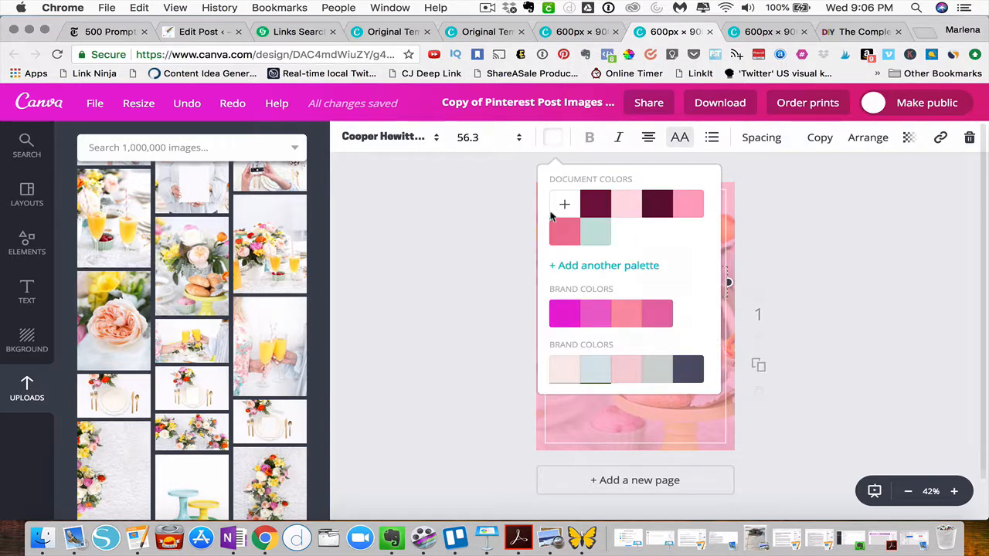
click(669, 207)
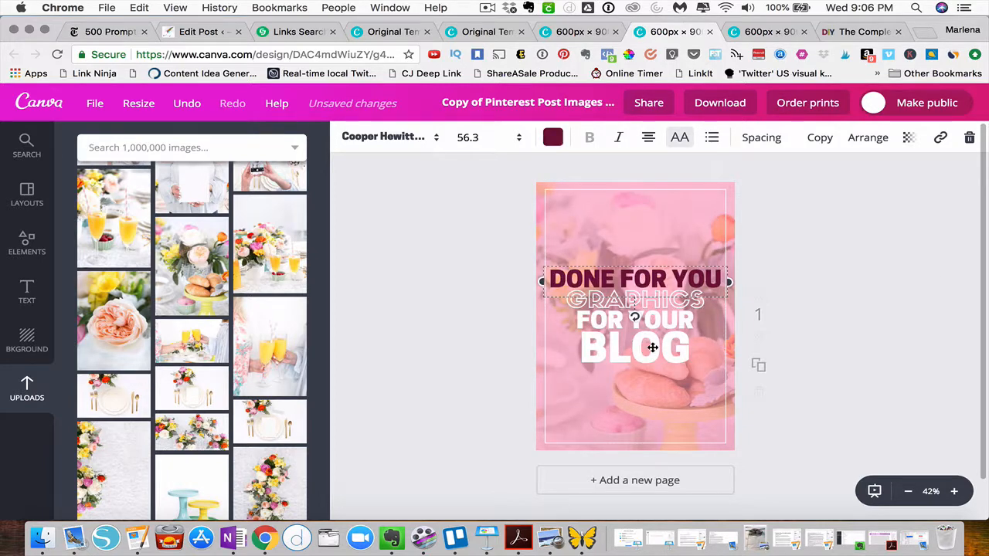
Step: Recolour the last title line "BLOG" with a custom blue, color code 4372ff, and deselect it
click(653, 347)
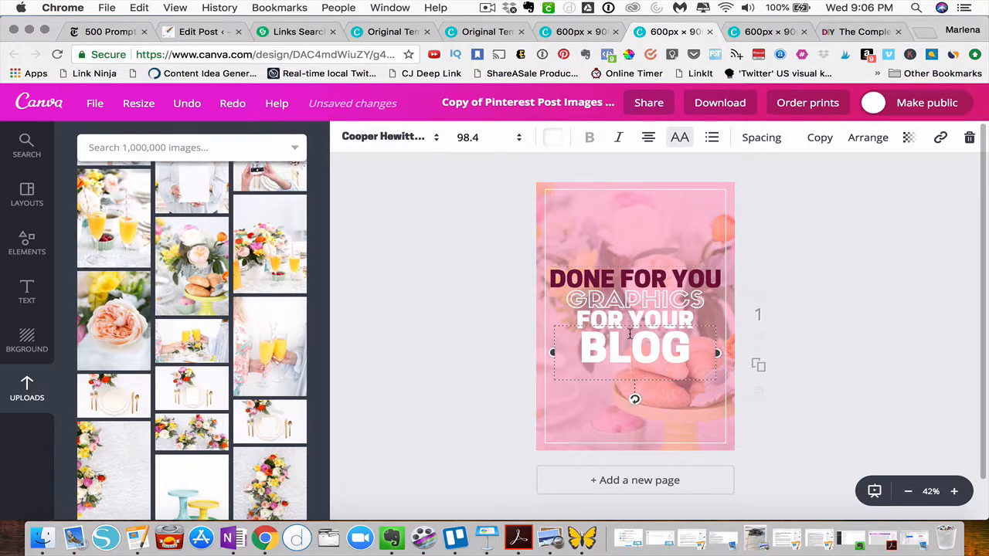
click(552, 138)
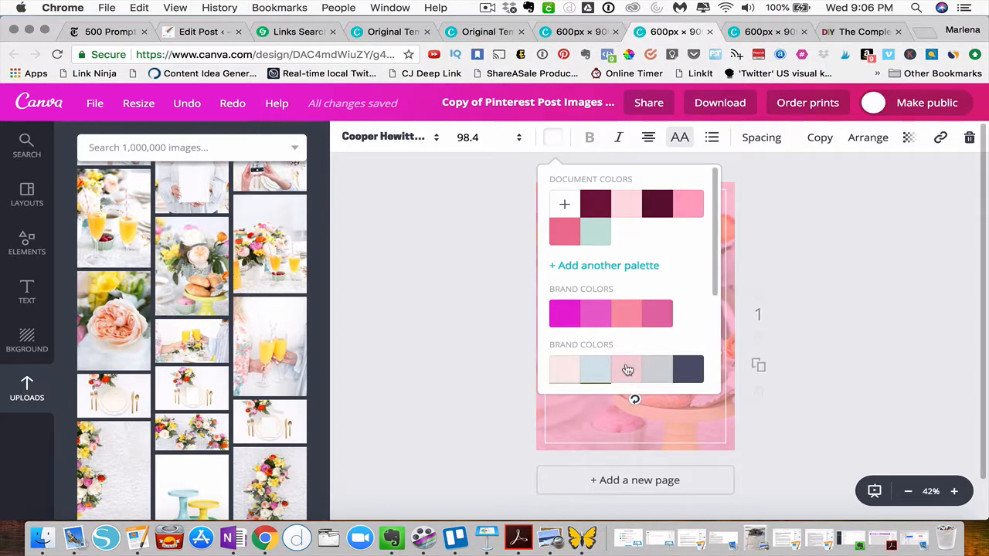
scroll(626, 347, down, 5)
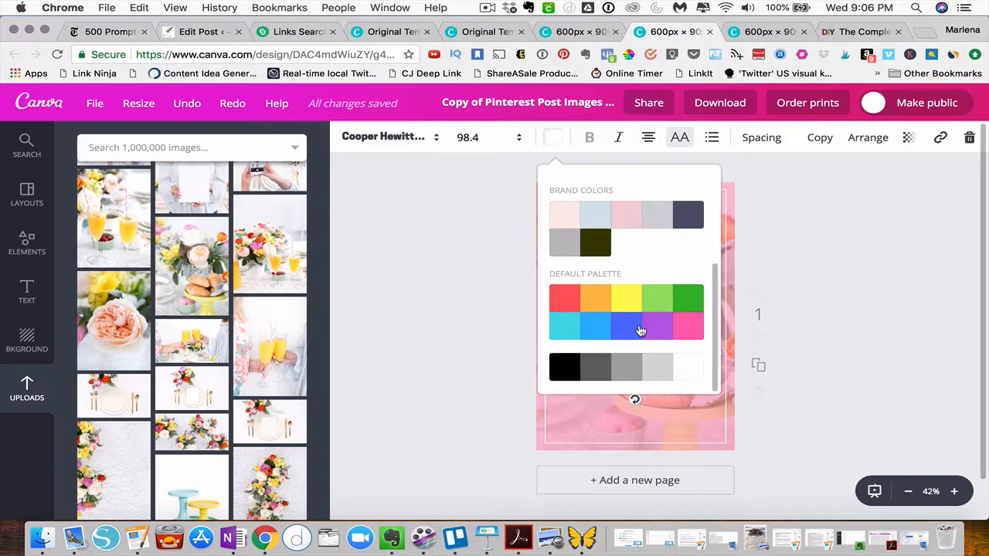
scroll(639, 331, up, 5)
scroll(640, 331, down, 5)
scroll(618, 301, up, 5)
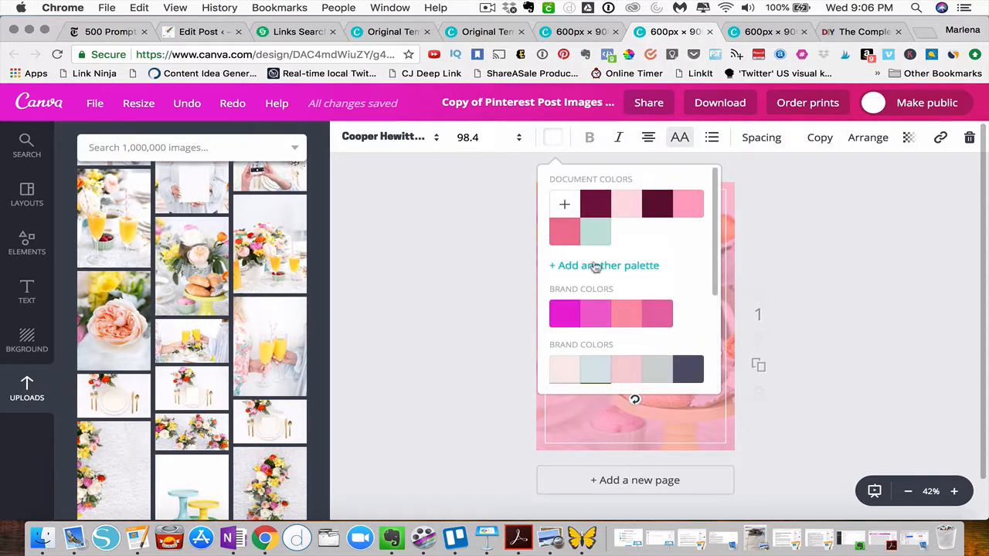
click(564, 203)
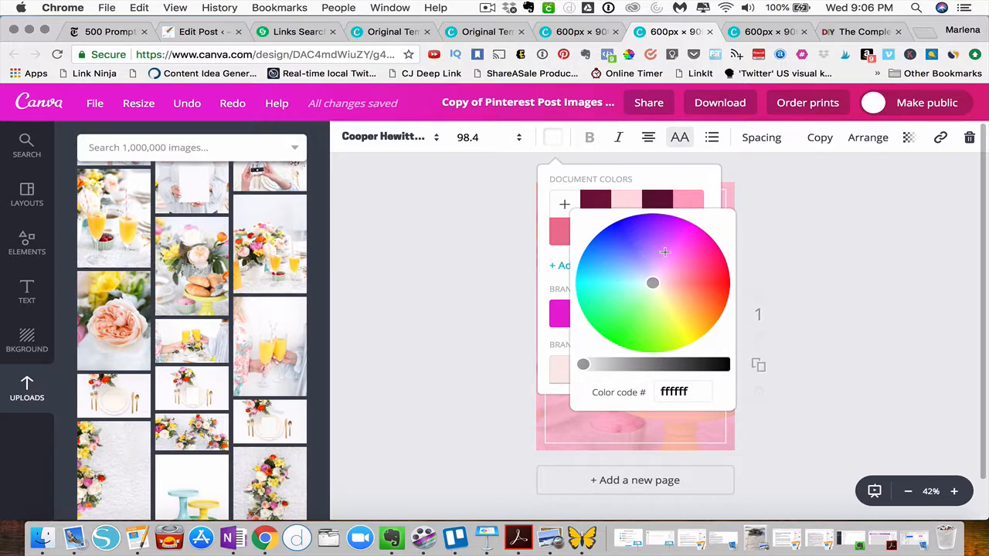
click(615, 250)
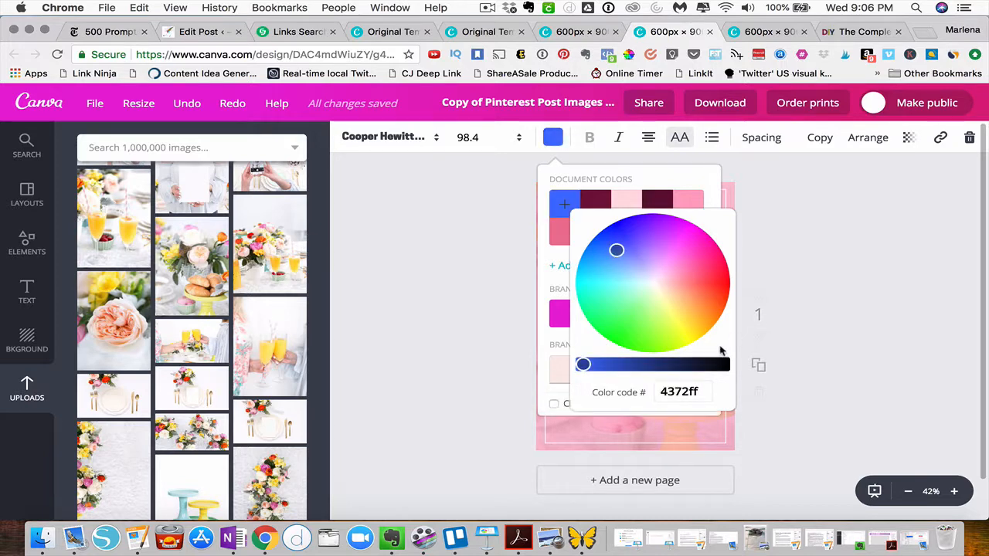
click(745, 318)
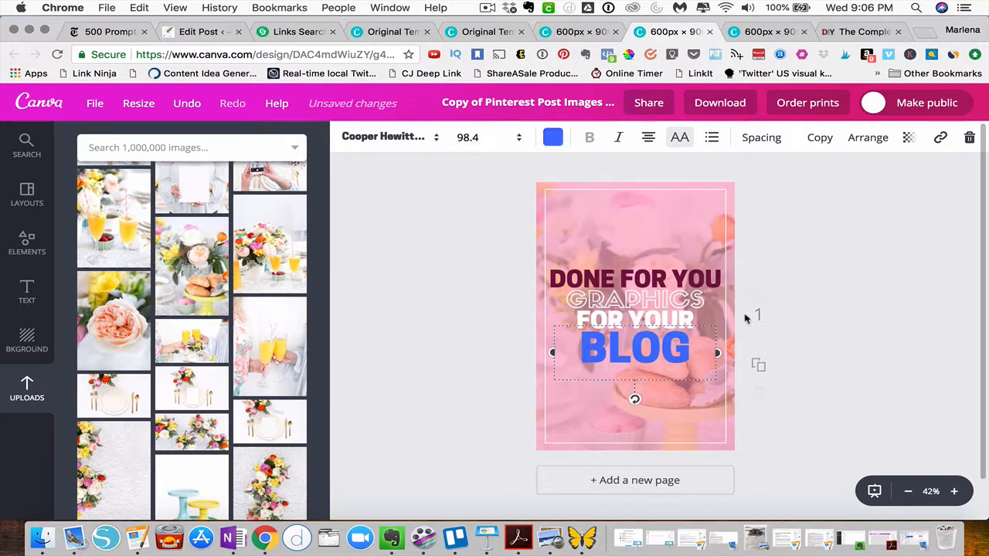
click(922, 354)
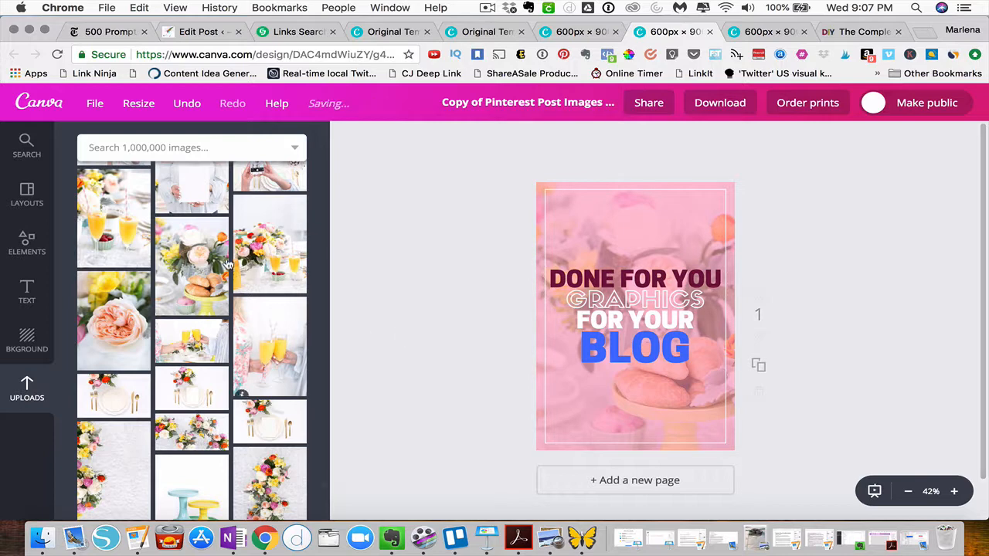
Step: Leave the design for the Canva home page and open the "Original Templates" folder
click(95, 106)
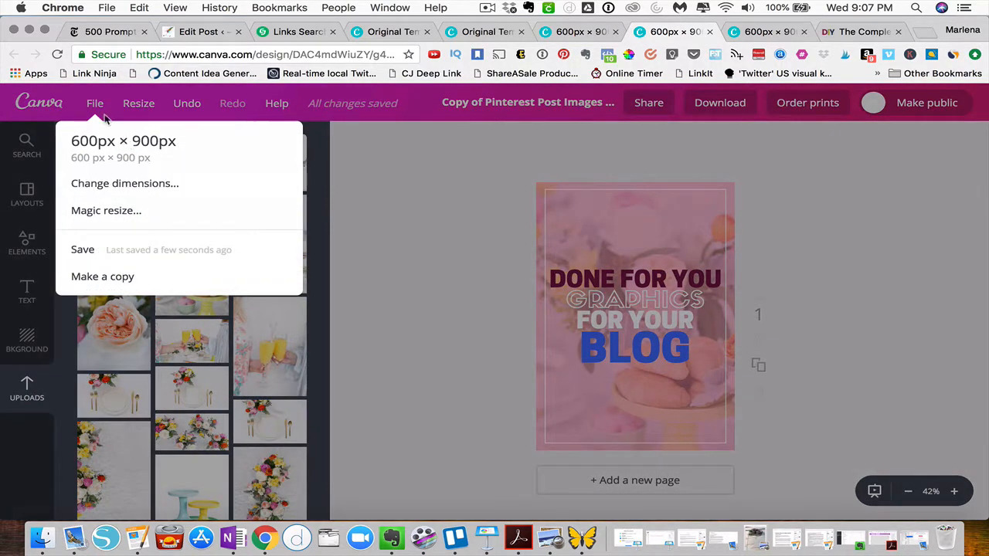
click(34, 104)
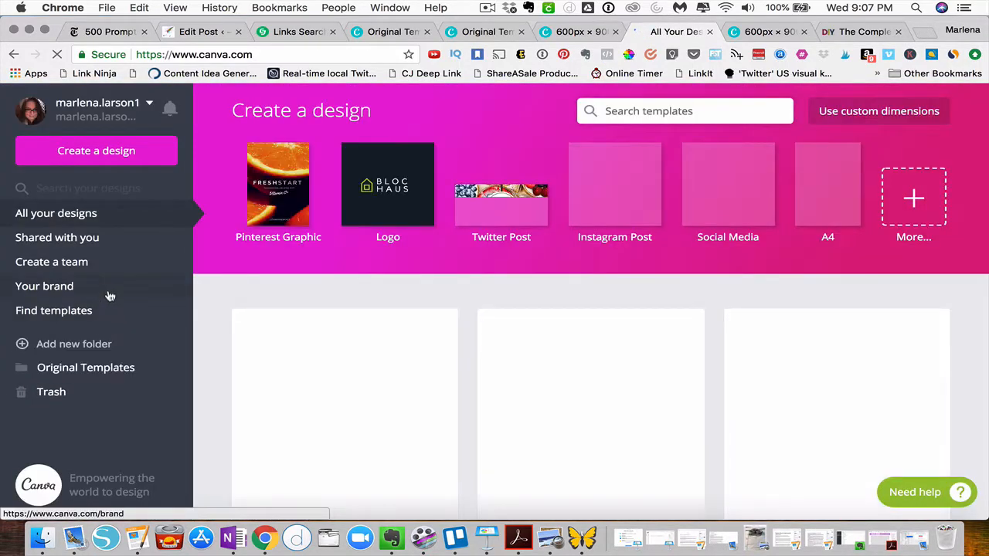
click(103, 375)
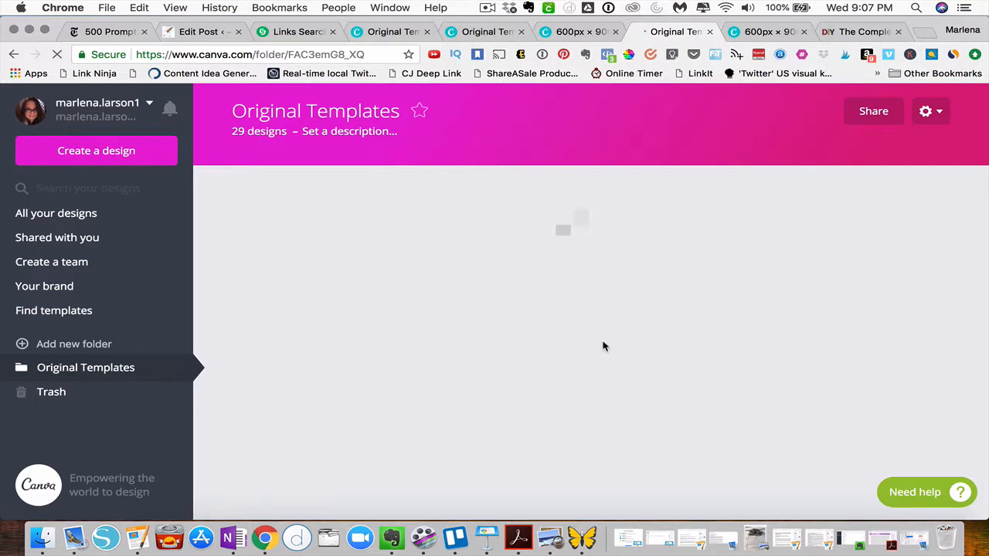
Step: Look through the whole Original Templates folder to review which template types the toolkit offers
scroll(604, 346, down, 2)
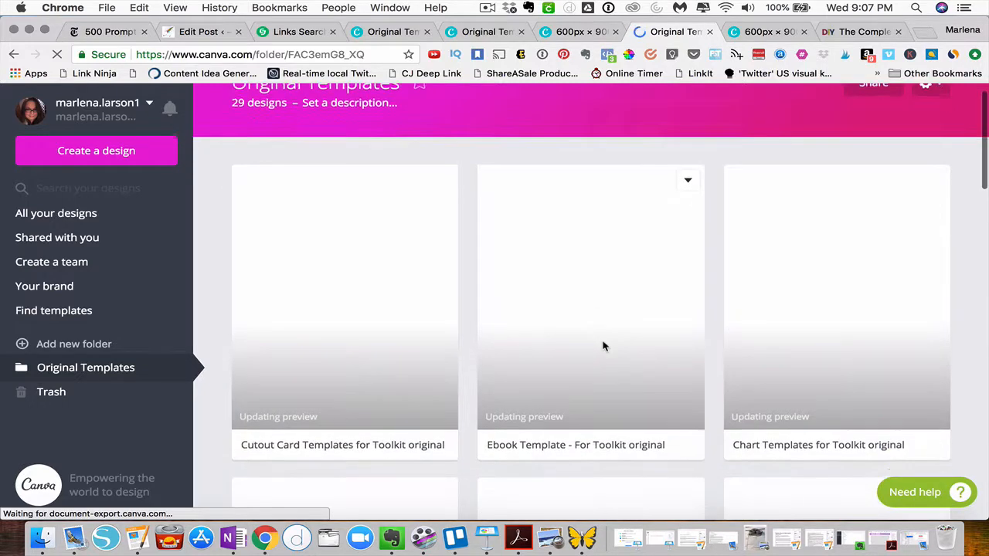
scroll(603, 346, down, 1)
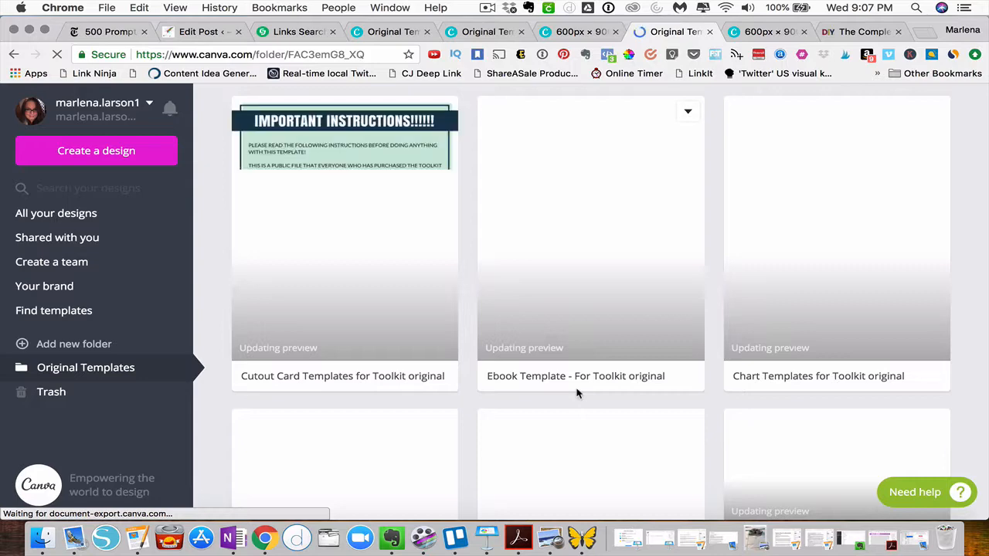
scroll(576, 393, down, 2)
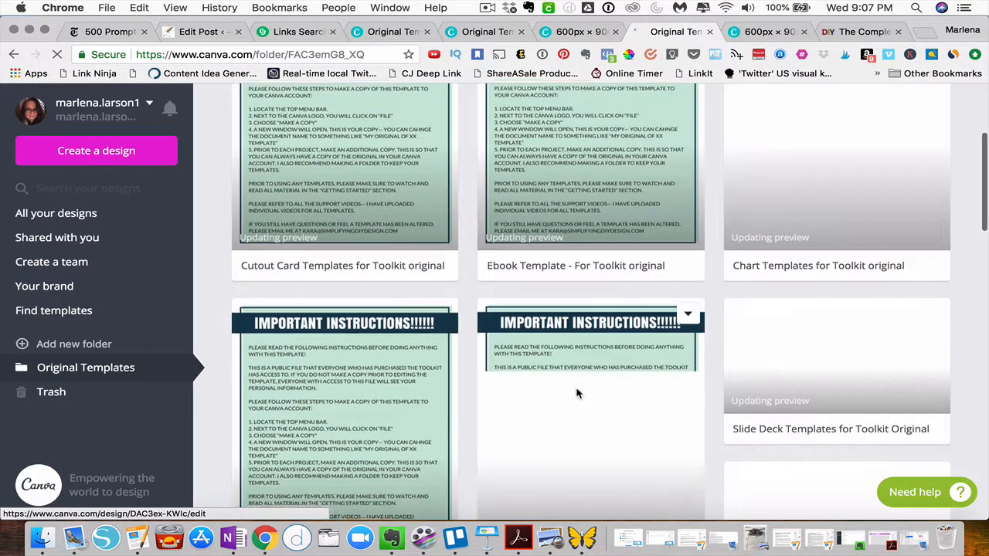
scroll(576, 393, down, 3)
scroll(575, 393, down, 2)
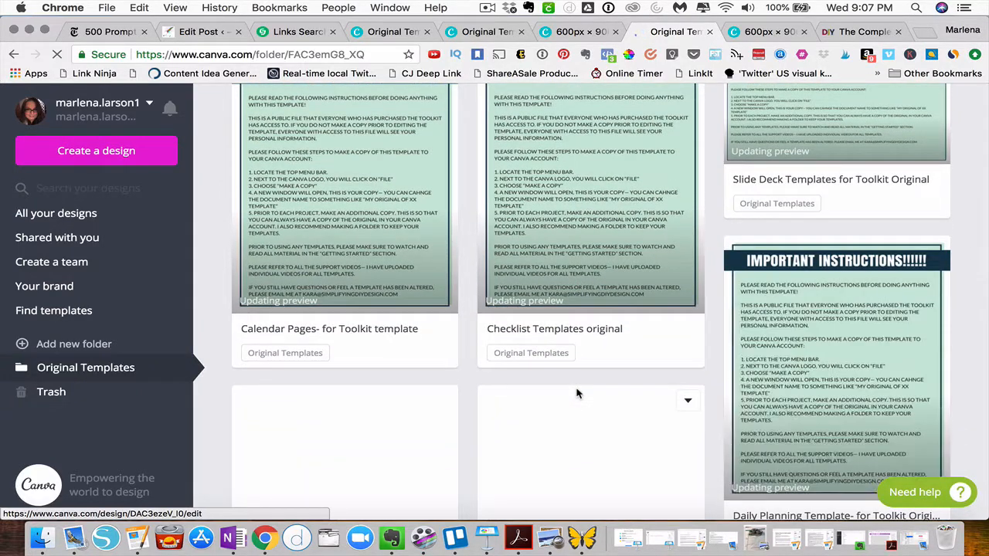
scroll(575, 393, down, 2)
scroll(576, 393, down, 1)
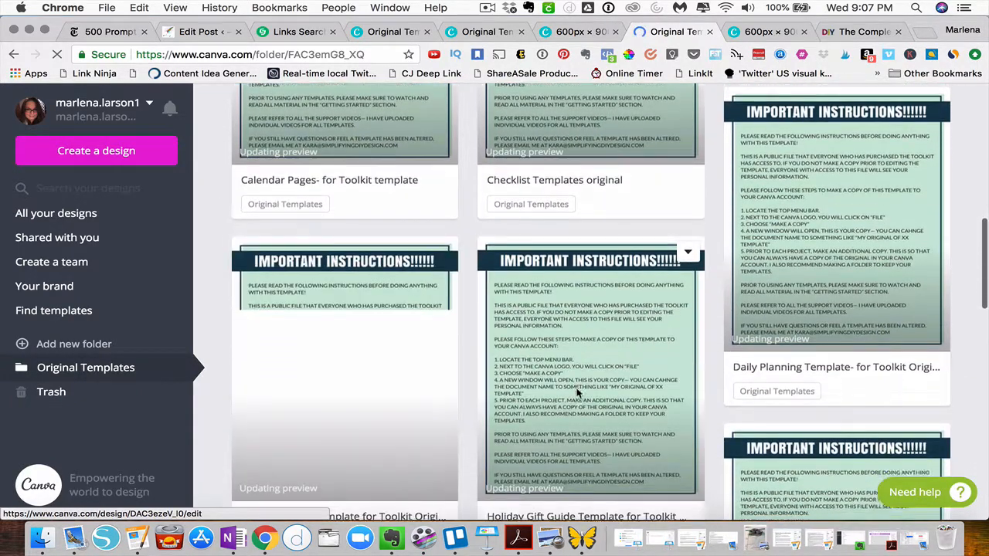
scroll(575, 393, down, 2)
scroll(575, 393, down, 1)
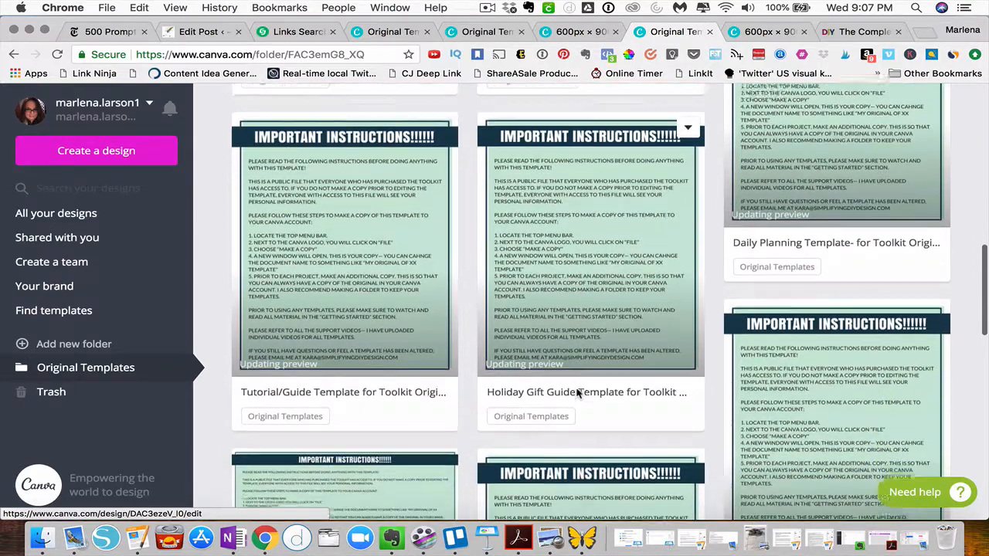
scroll(575, 393, down, 1)
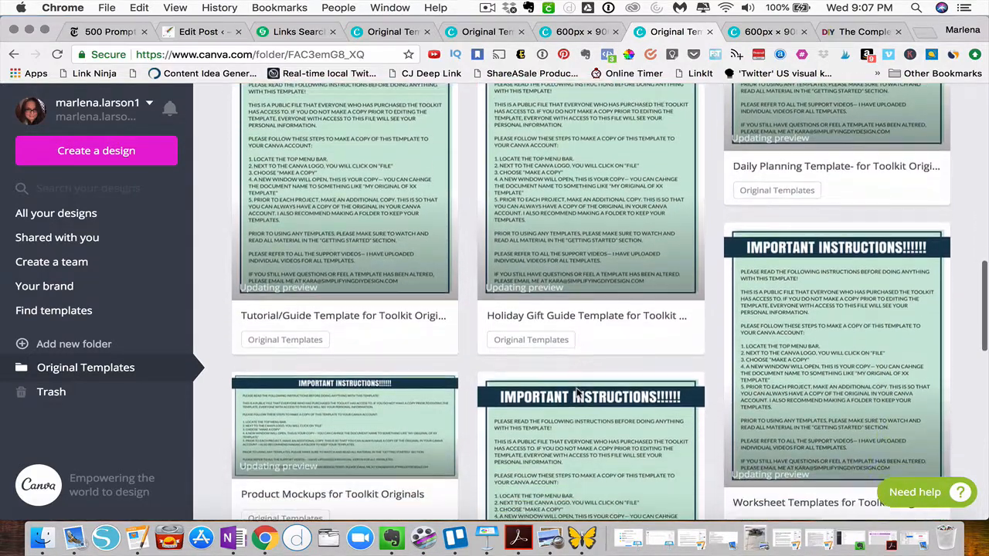
scroll(694, 400, down, 4)
scroll(693, 400, down, 1)
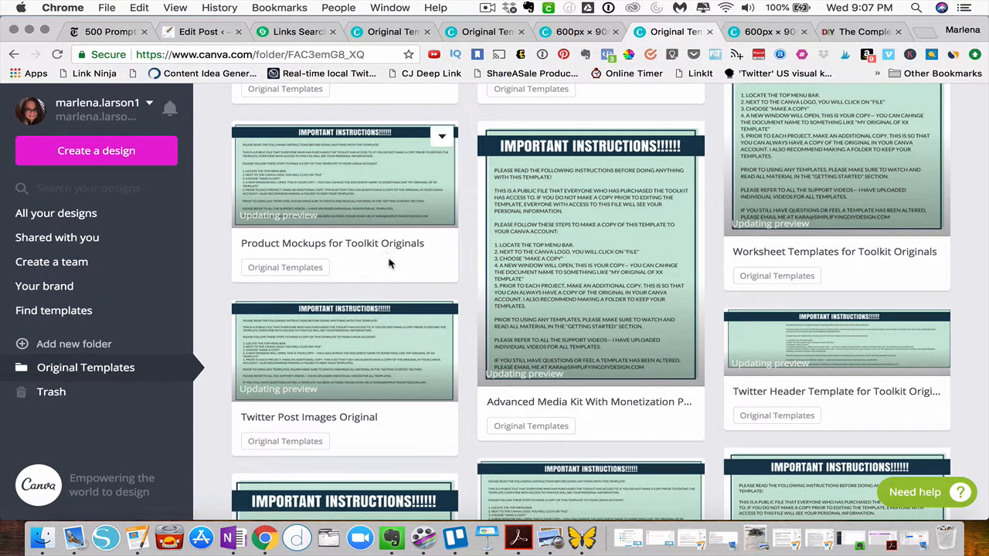
scroll(384, 439, down, 1)
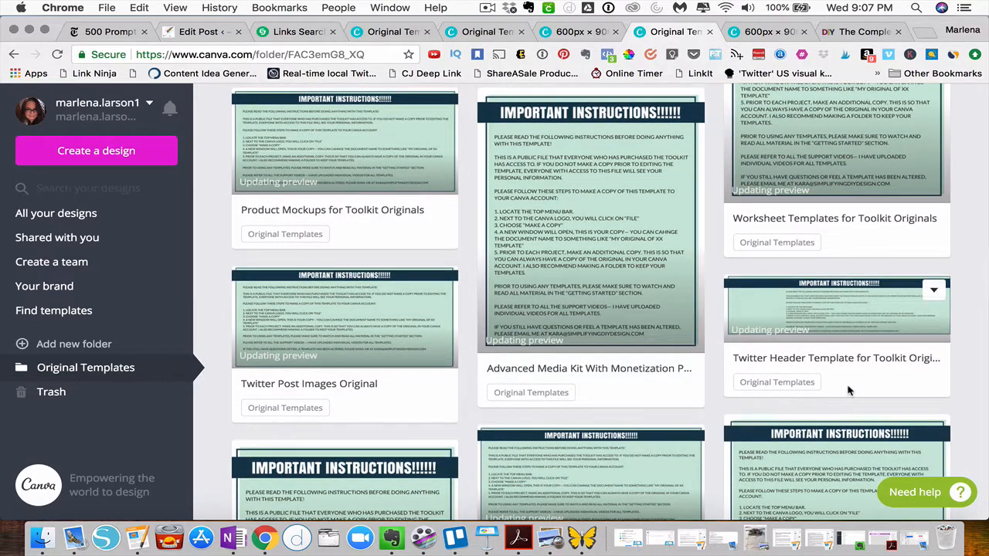
scroll(848, 386, down, 5)
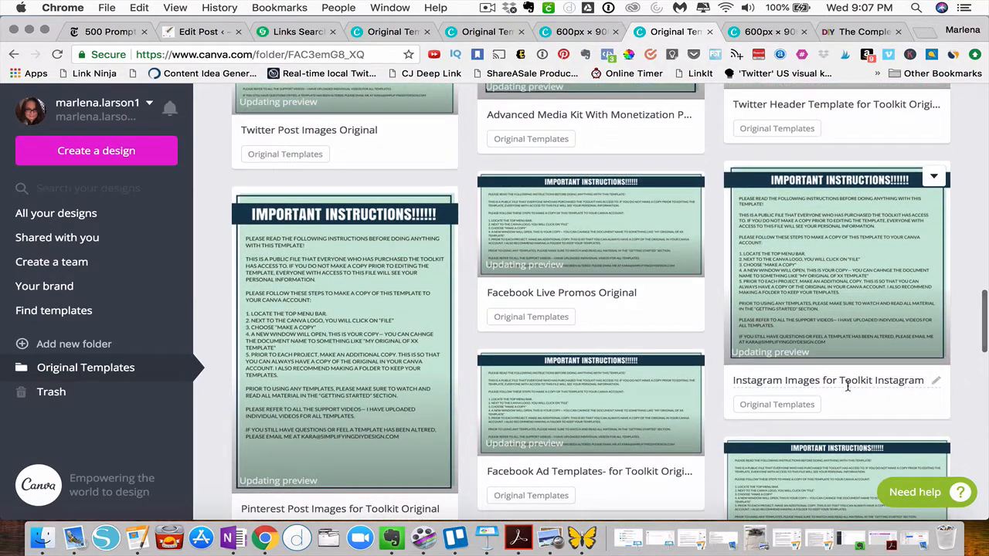
scroll(618, 309, down, 3)
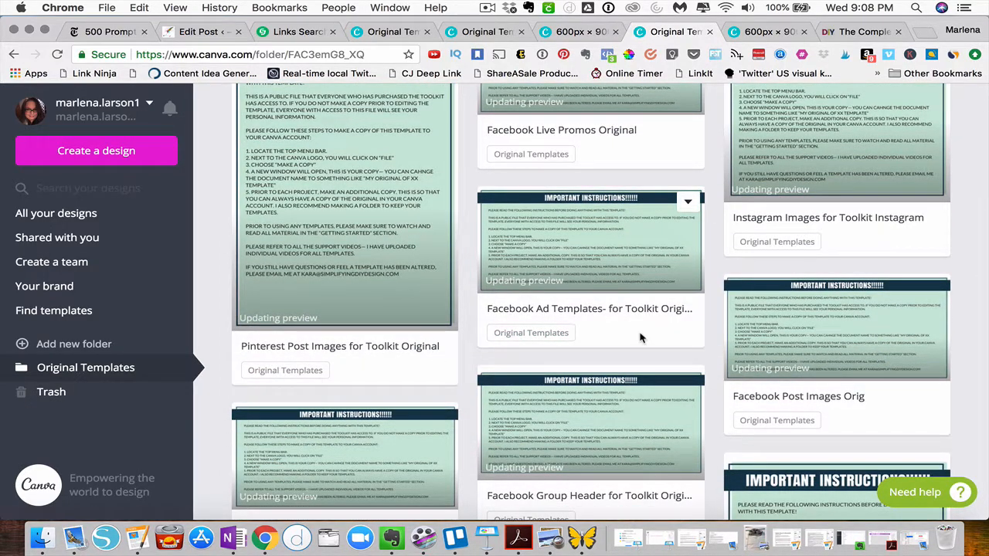
scroll(641, 309, down, 4)
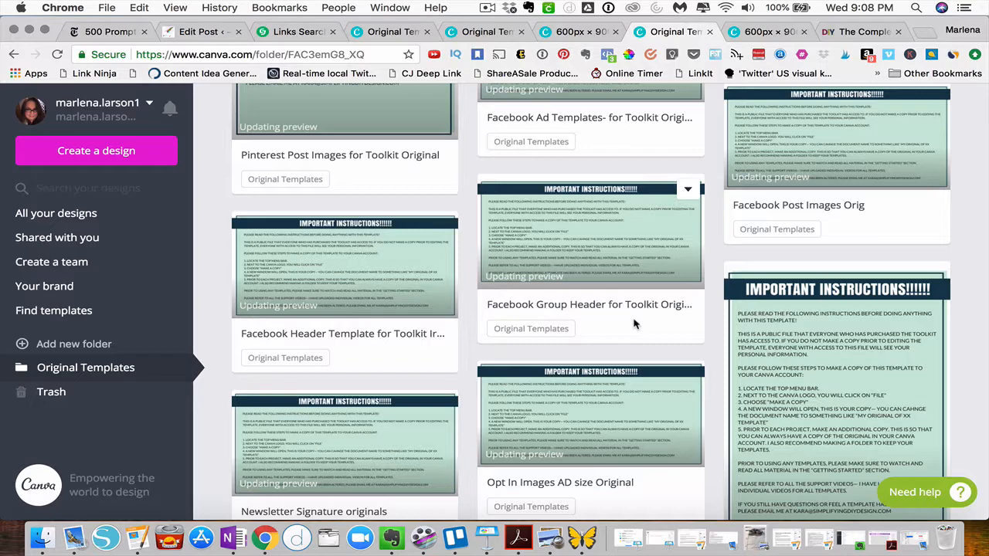
scroll(633, 324, down, 5)
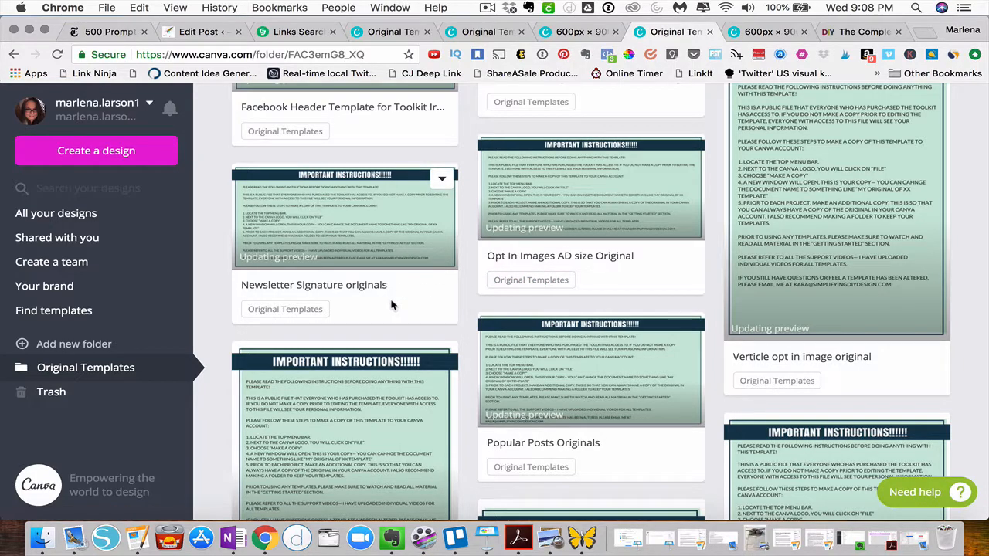
scroll(391, 305, down, 5)
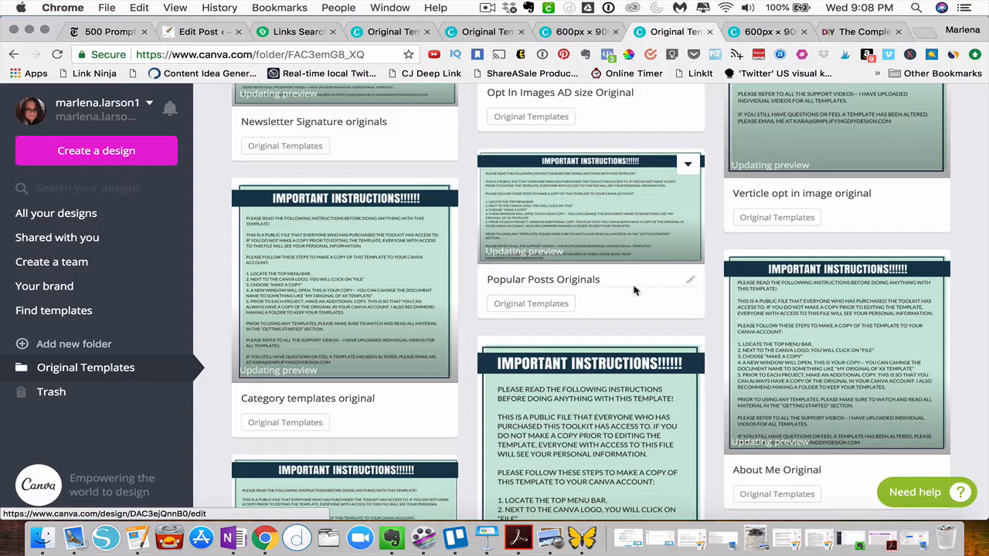
scroll(635, 291, down, 5)
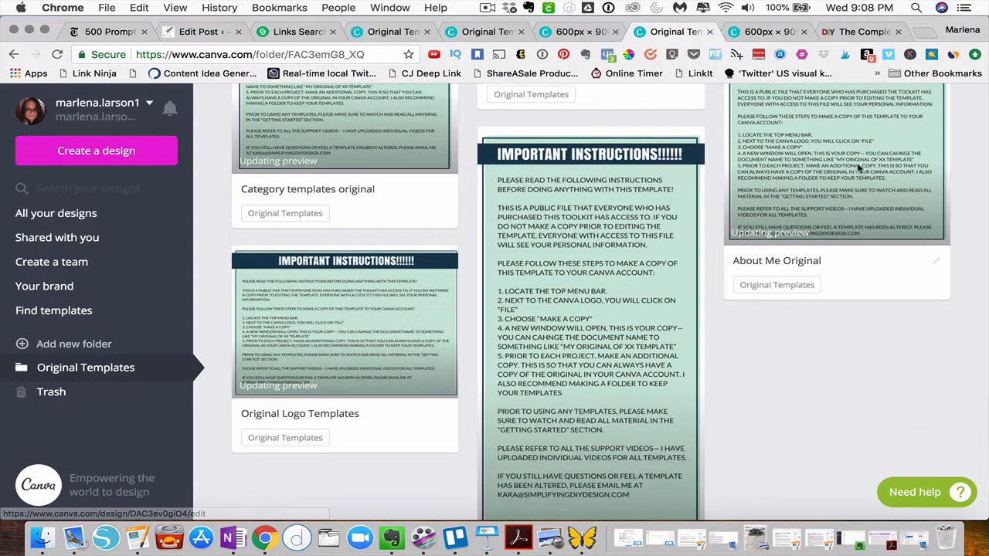
scroll(849, 278, down, 3)
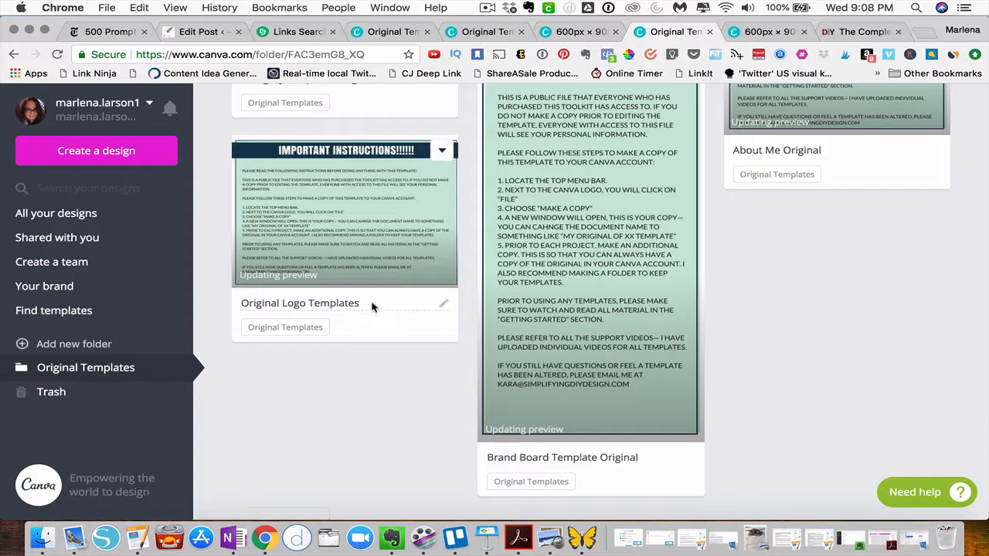
scroll(371, 307, down, 1)
scroll(371, 308, up, 15)
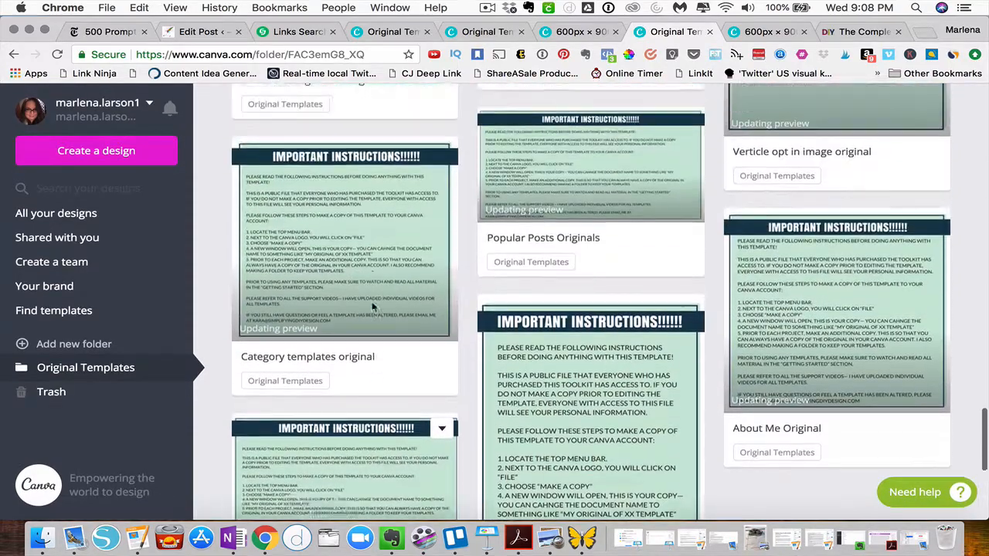
scroll(372, 308, up, 10)
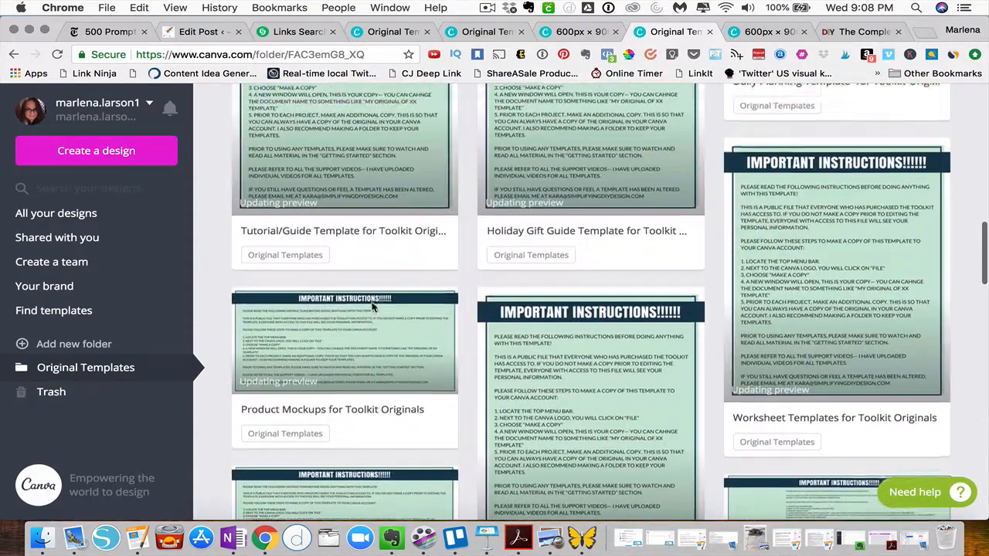
scroll(372, 308, up, 4)
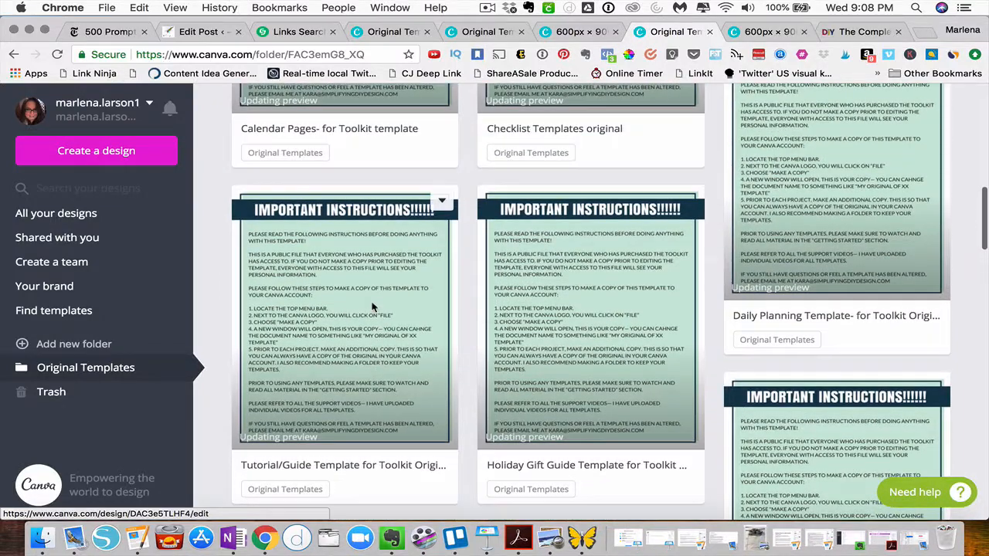
scroll(371, 308, up, 2)
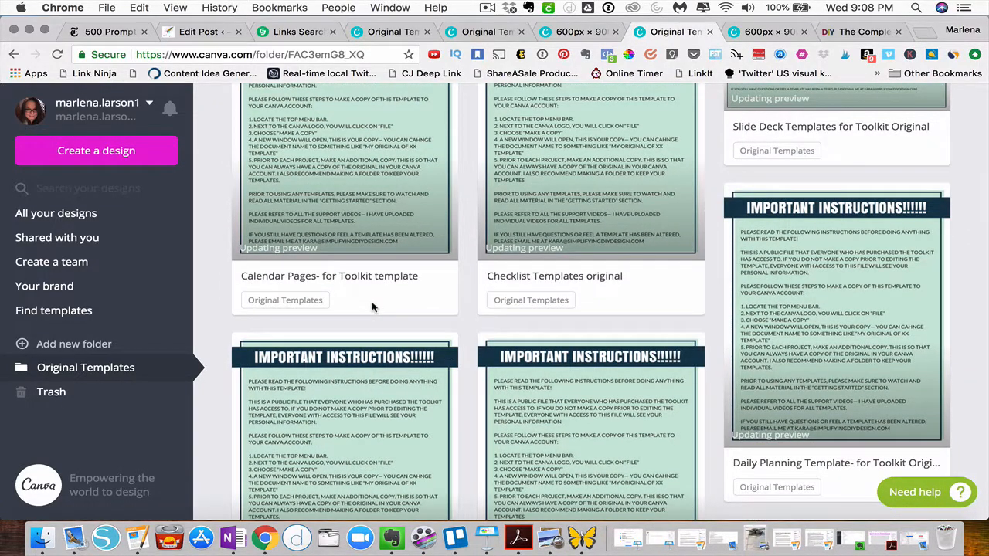
scroll(371, 307, up, 2)
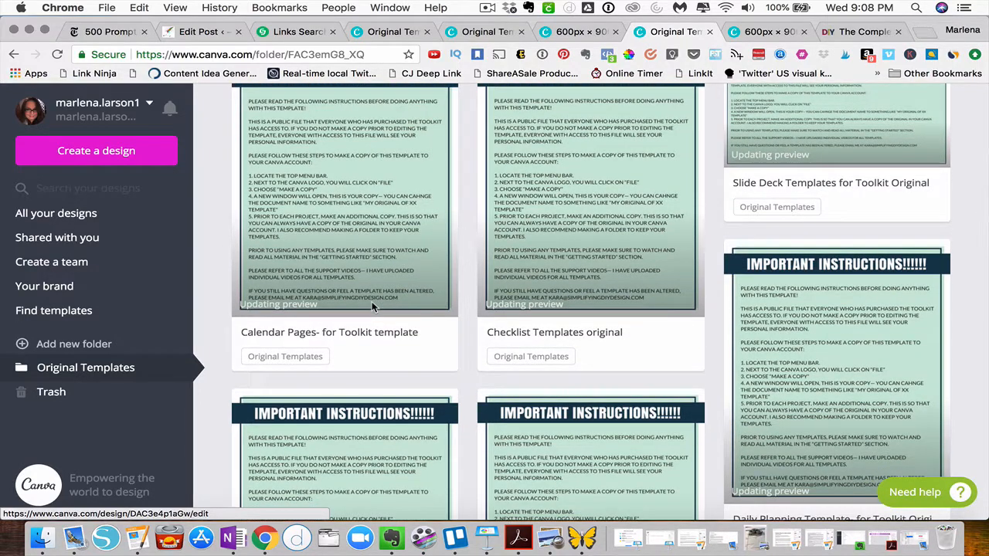